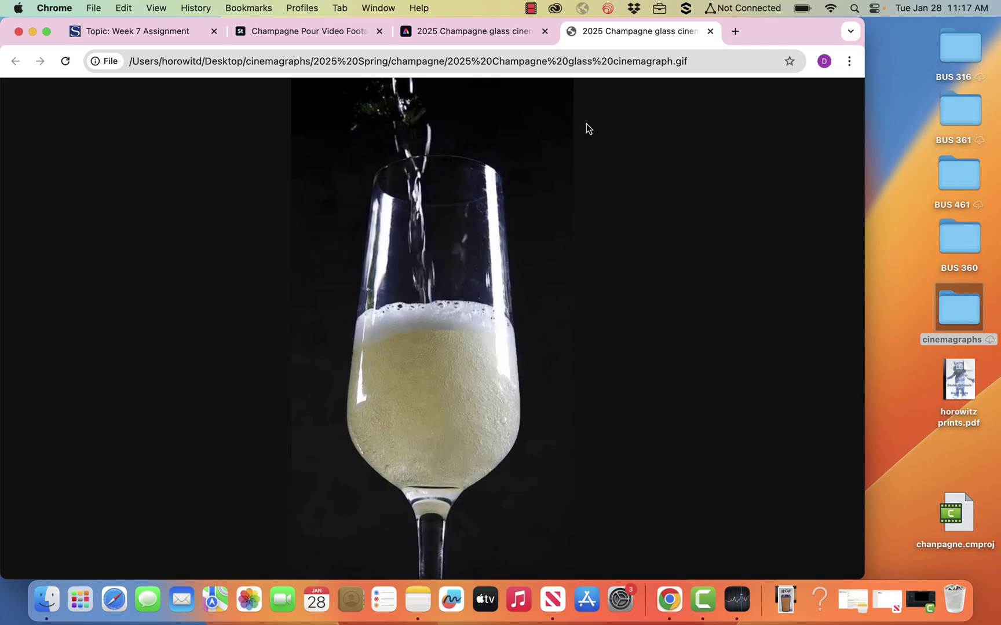
- Switch to the 2025 Champagne glass cinemagraph project in Adobe Express and preview its playback up to 0:03
left_click(494, 38)
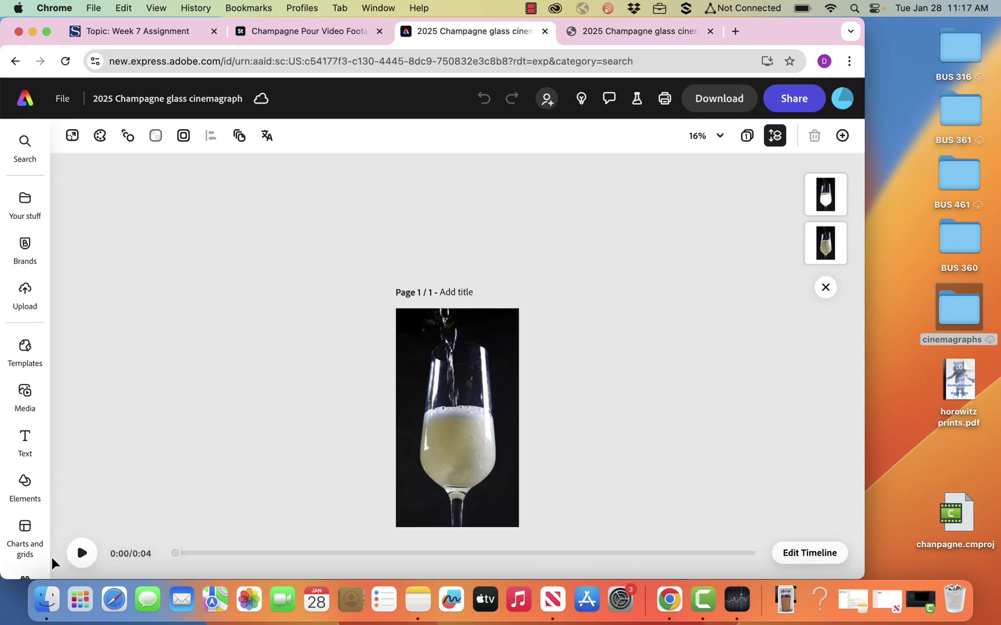
left_click(83, 554)
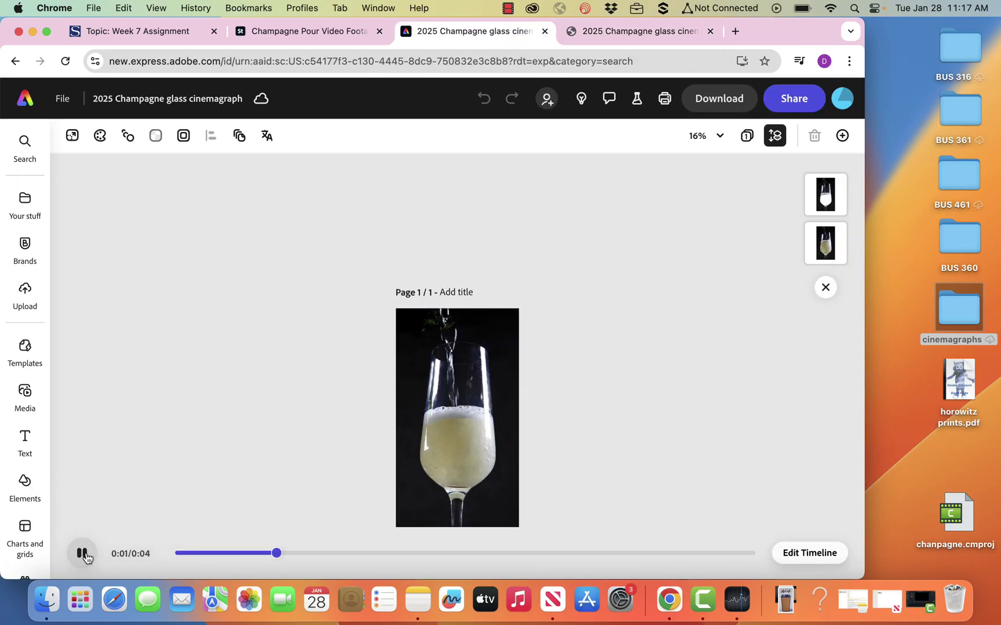
left_click(84, 555)
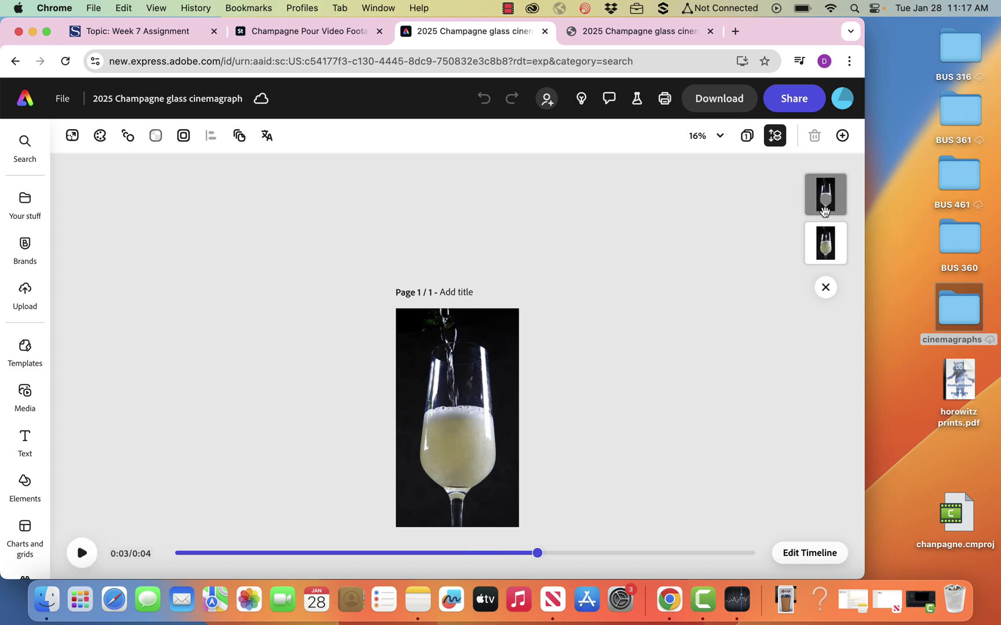
- In the finished cinemagraph, set the opacity of the video layer beneath the cut-out glass image to 0%
left_click(824, 196)
left_click(803, 238)
left_click_drag(204, 482, 67, 484)
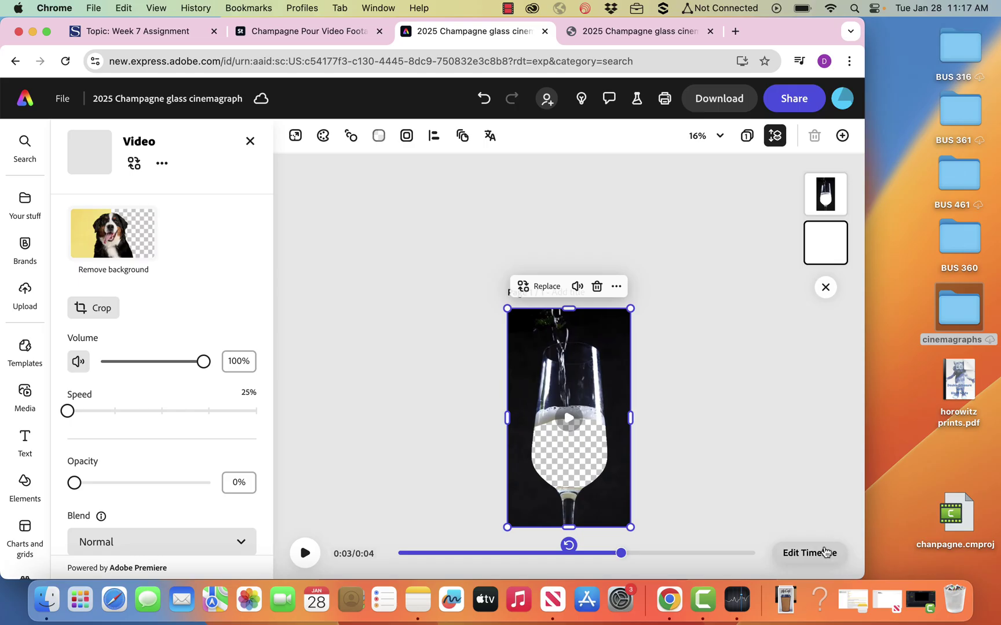
- Examine the transition between the two scenes in the timeline, the exported champagne GIF, and the source clip on Adobe Stock
left_click(825, 552)
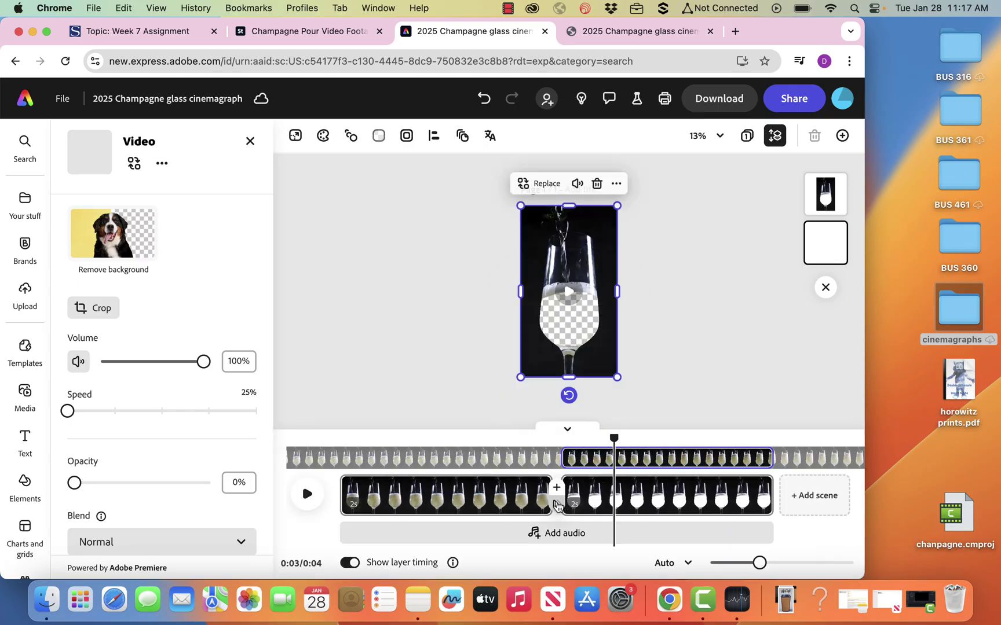
left_click(555, 501)
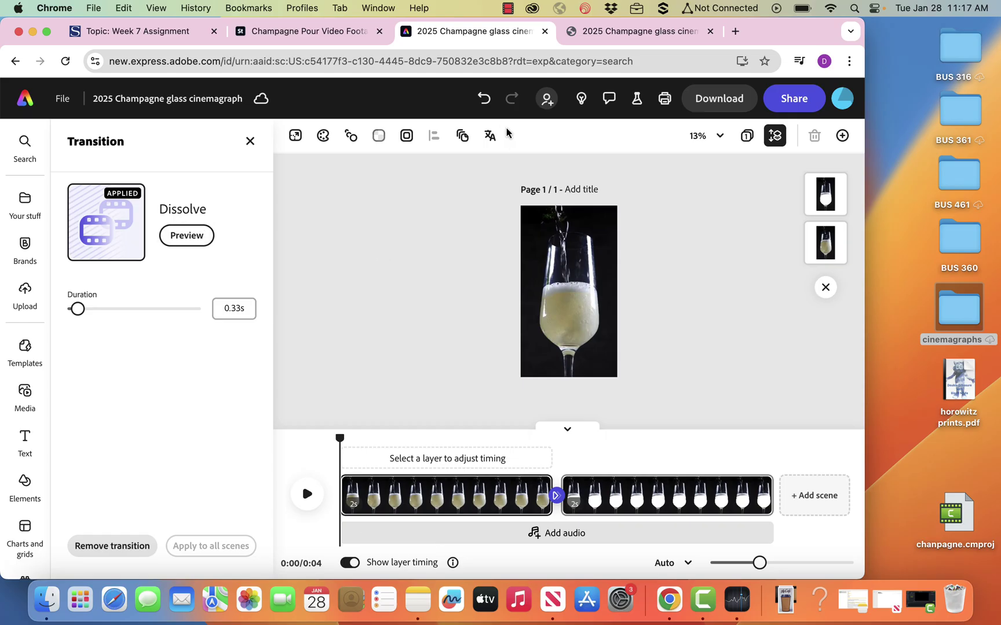
left_click(589, 34)
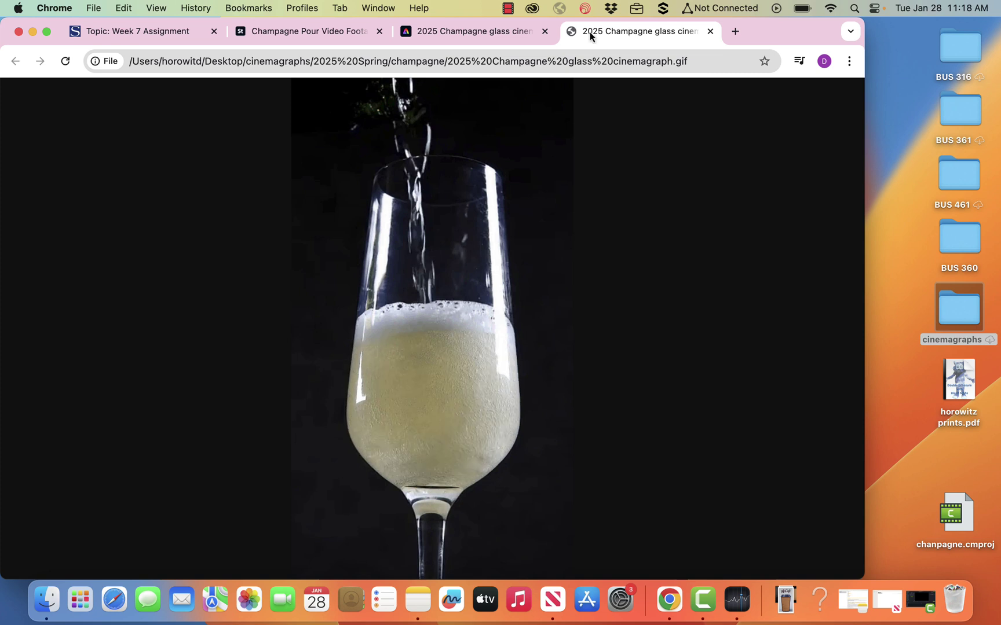
left_click(323, 38)
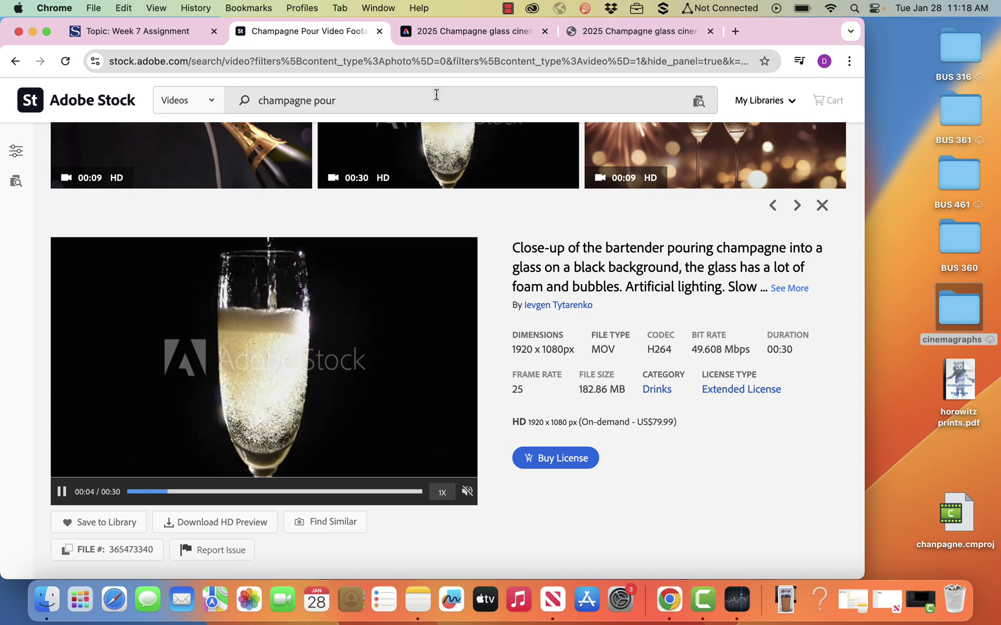
- Return to Adobe Express and create a new blank 9:16 Portrait project from its home page
left_click(462, 32)
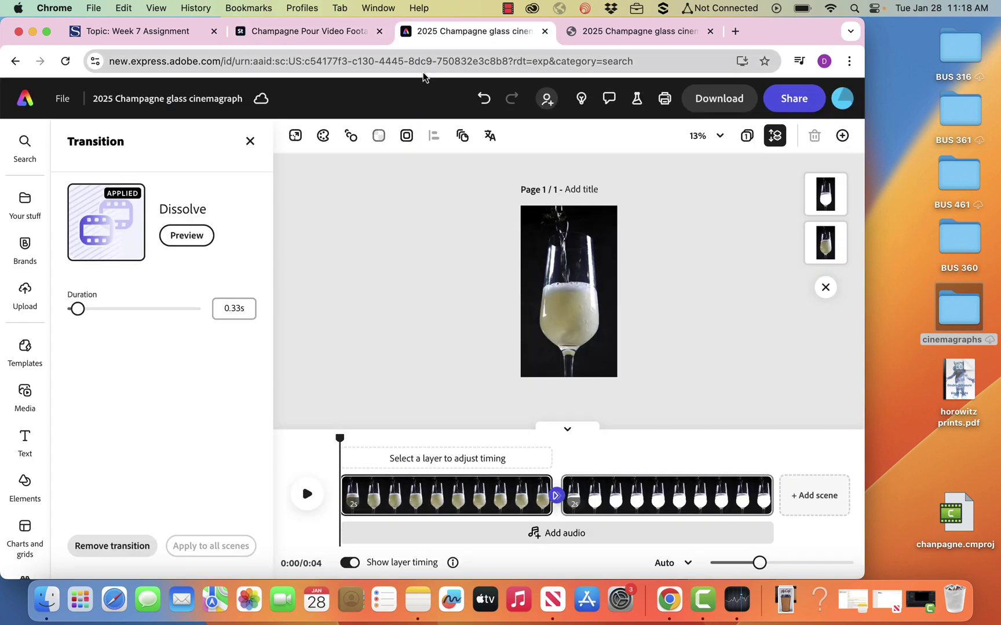
left_click(26, 103)
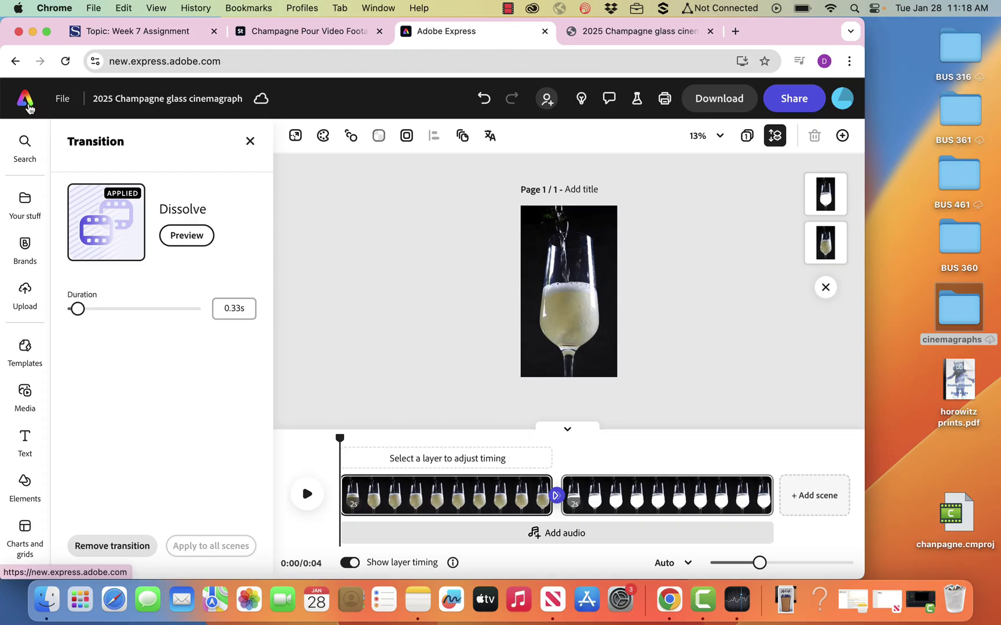
left_click(29, 142)
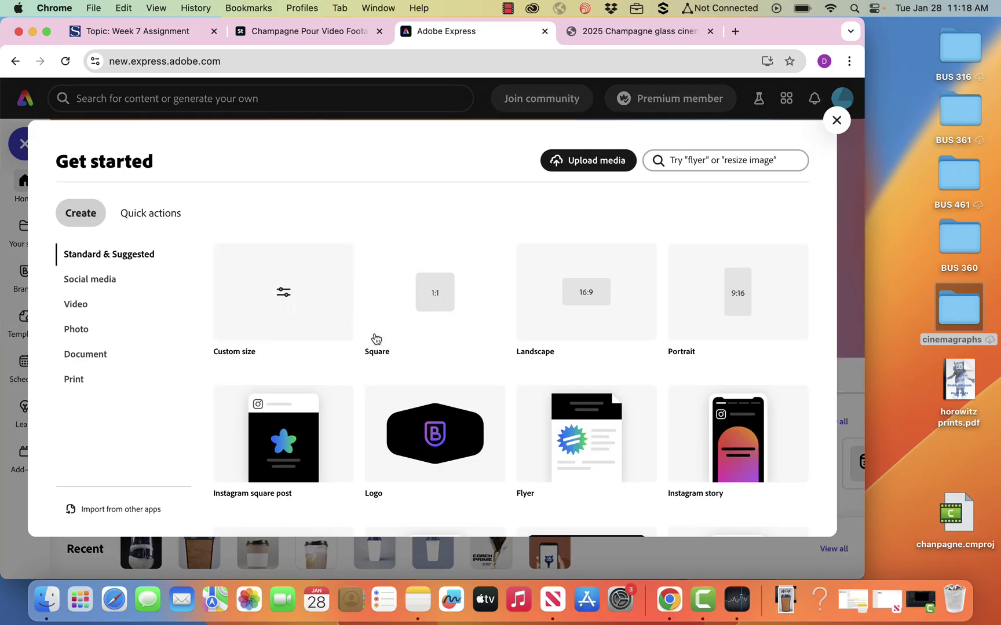
left_click(728, 288)
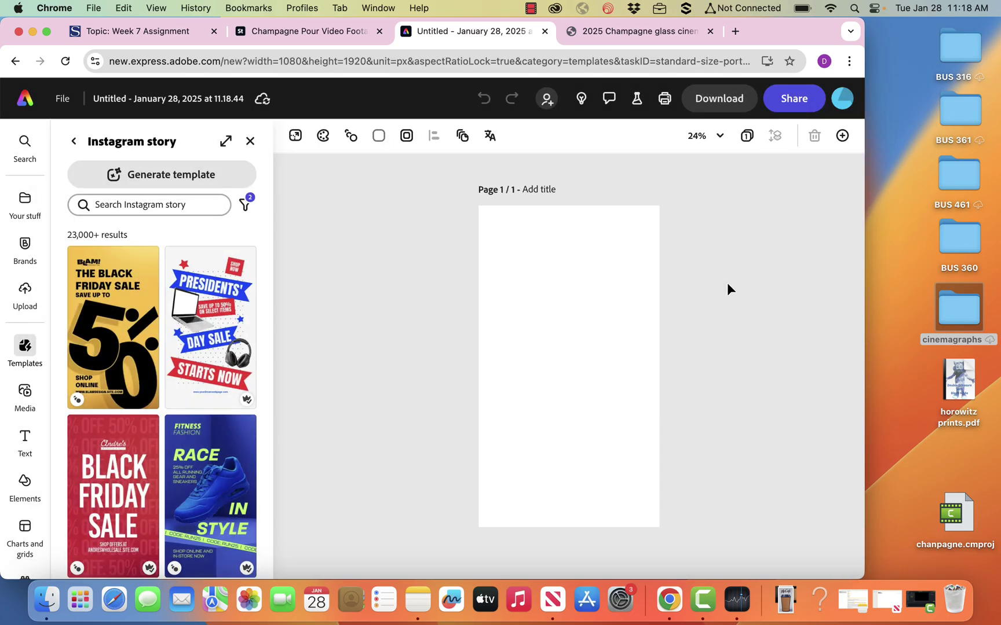
- Rename the project as champagne cinemagraph demo 2025
left_click(223, 102)
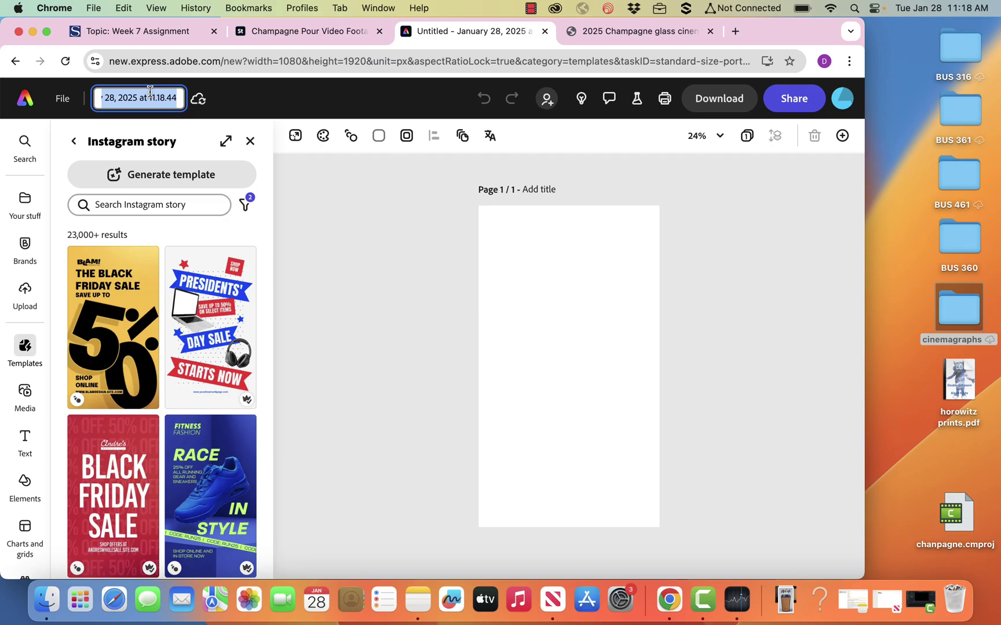
type("champagn")
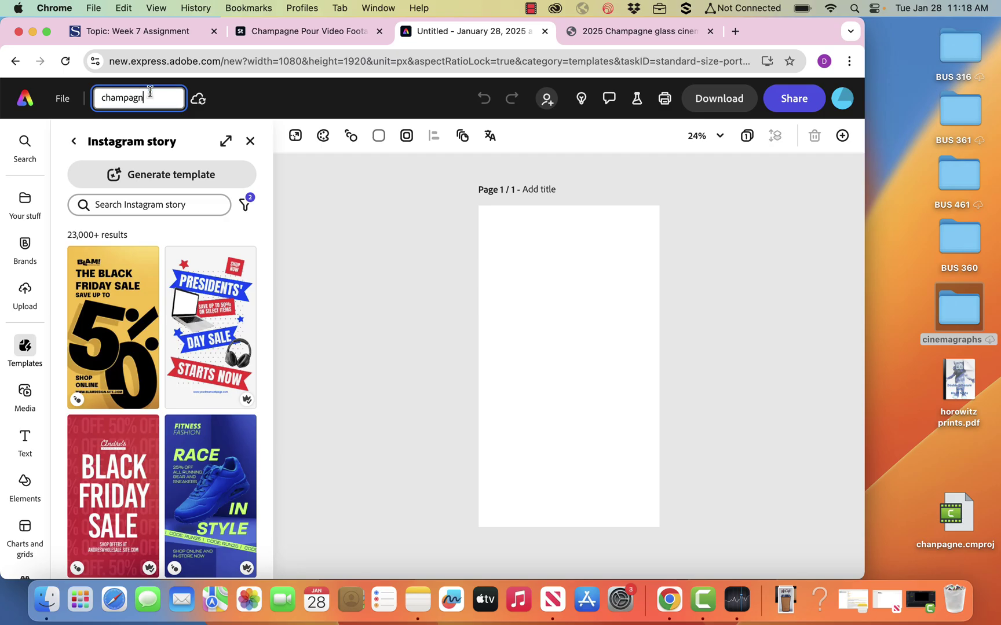
type("e cinemagraph dem")
type("o 202")
type("5")
key("Return")
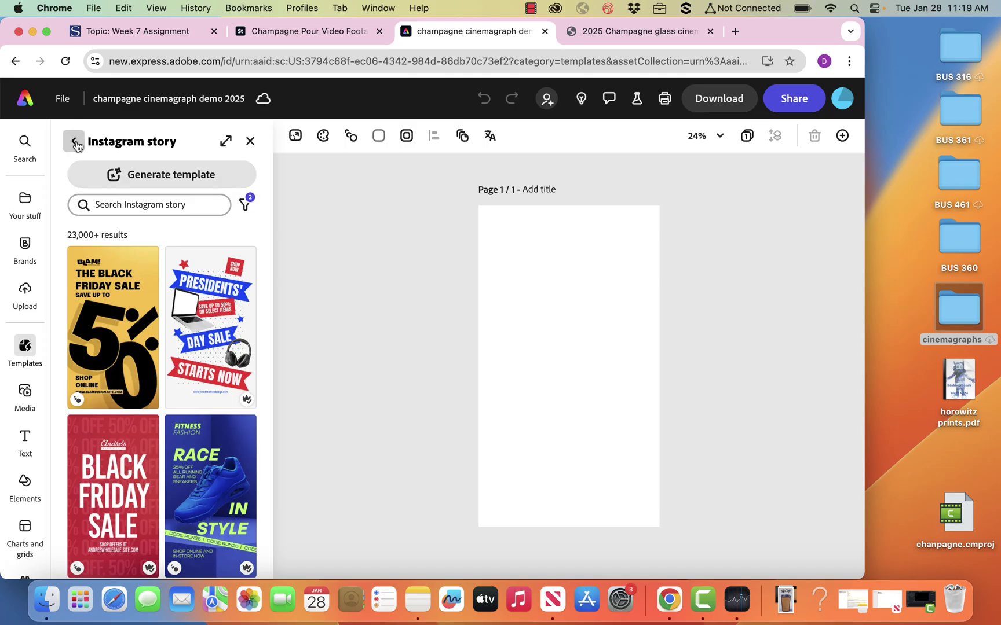
- Search the stock video library for "champagne pour"
mouse_move(12, 264)
mouse_move(23, 290)
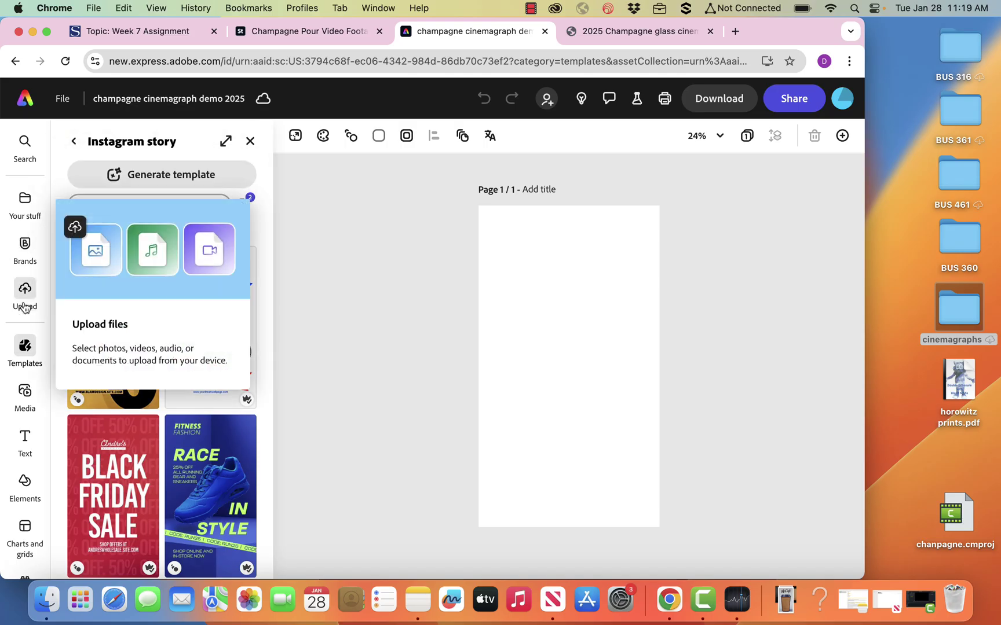
mouse_move(24, 343)
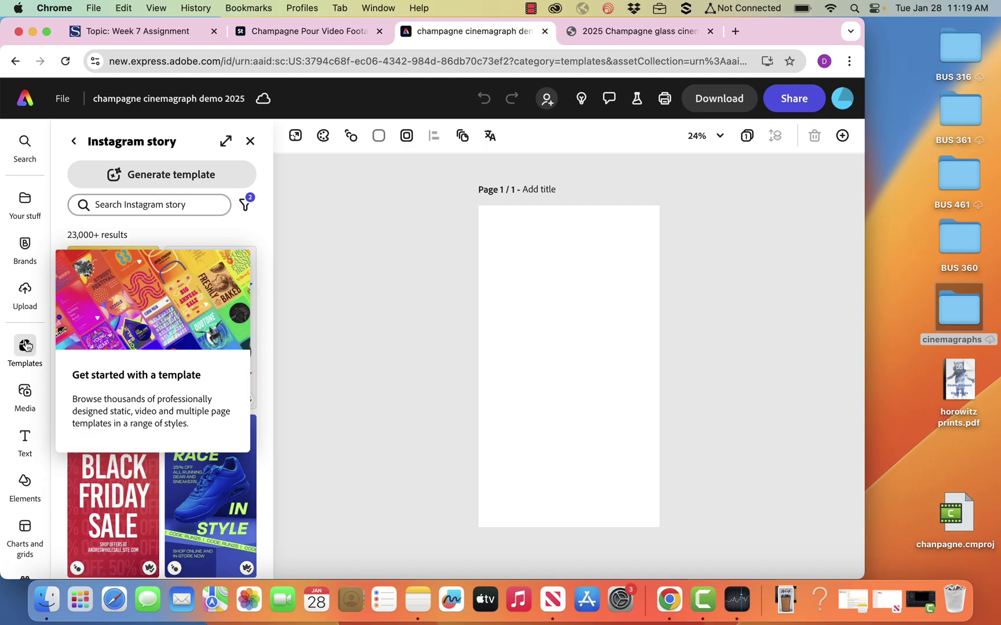
left_click(25, 394)
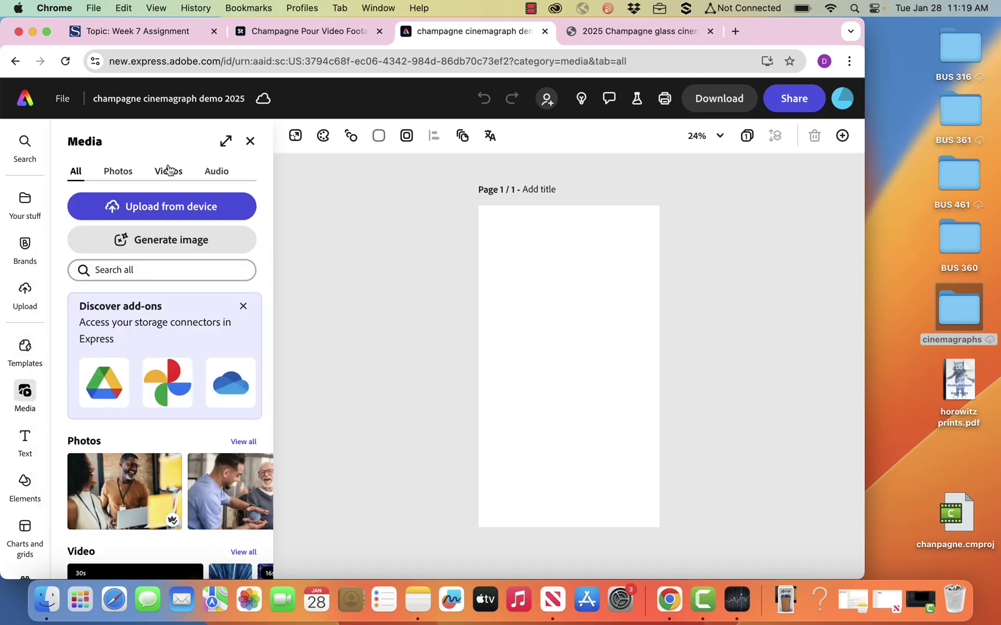
left_click(168, 170)
left_click(144, 242)
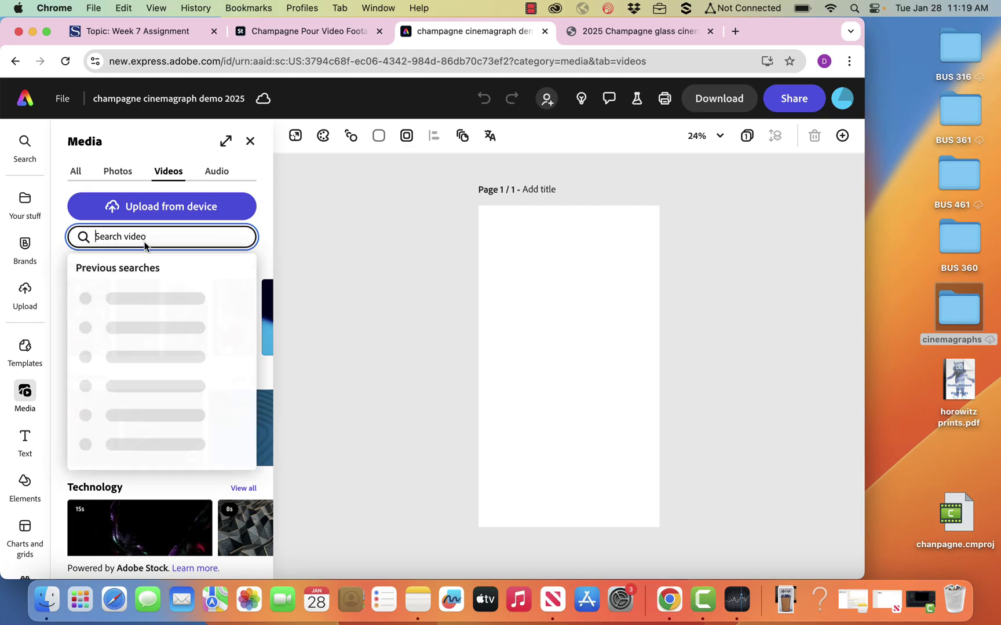
type("champagne pour")
key("Return")
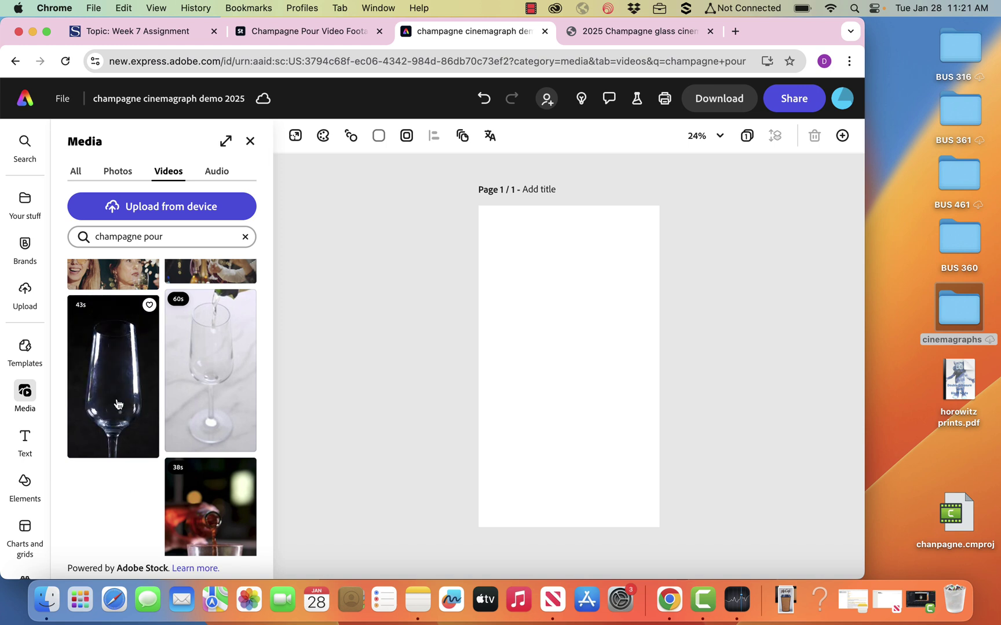
- Add the 43-second champagne glass video with the black background to the page and position the playhead at 0:07
left_click(121, 356)
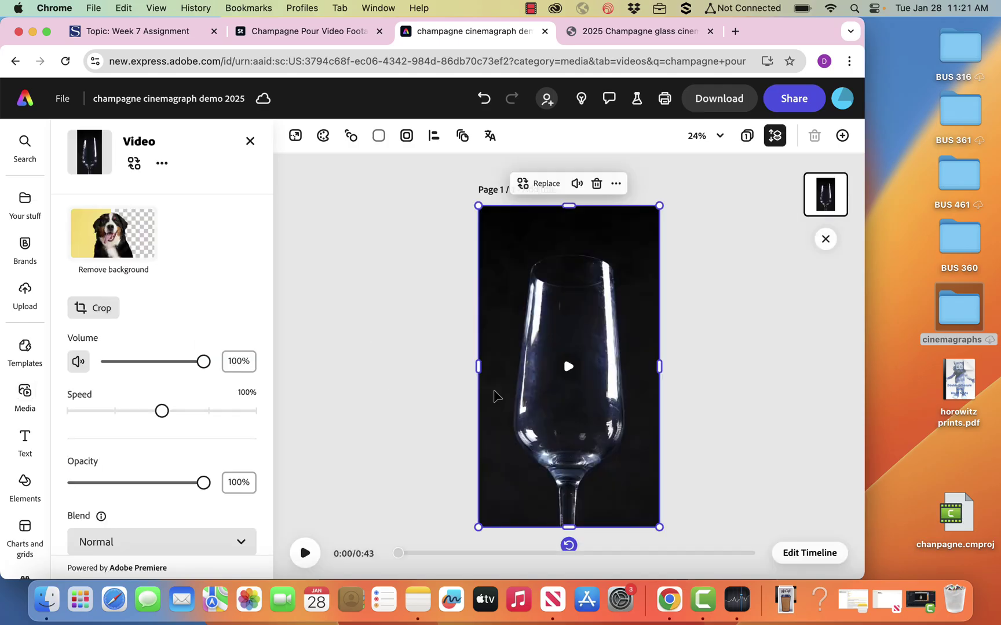
left_click_drag(404, 557, 455, 554)
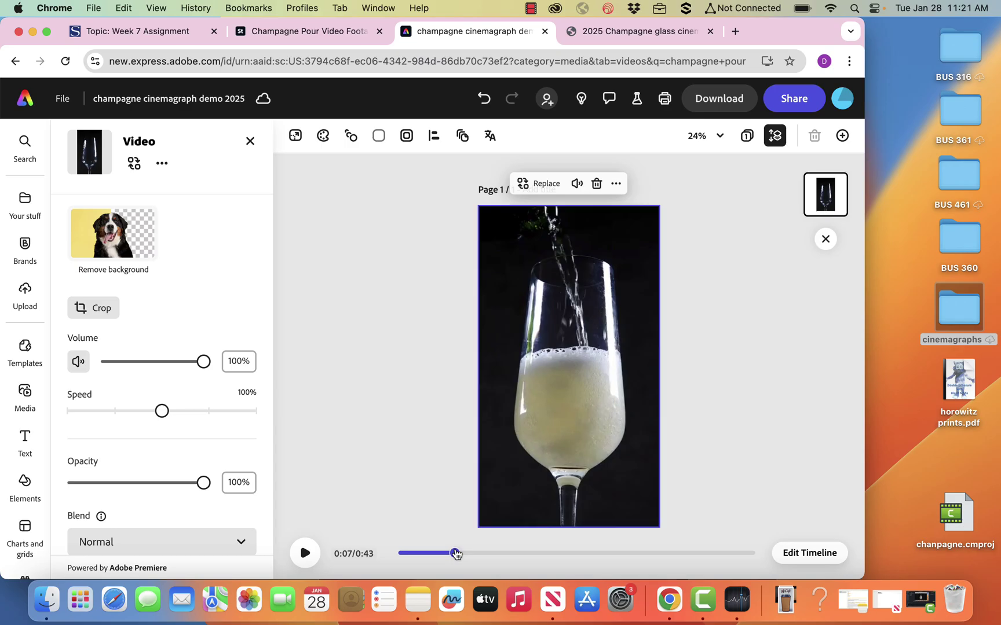
left_click(713, 316)
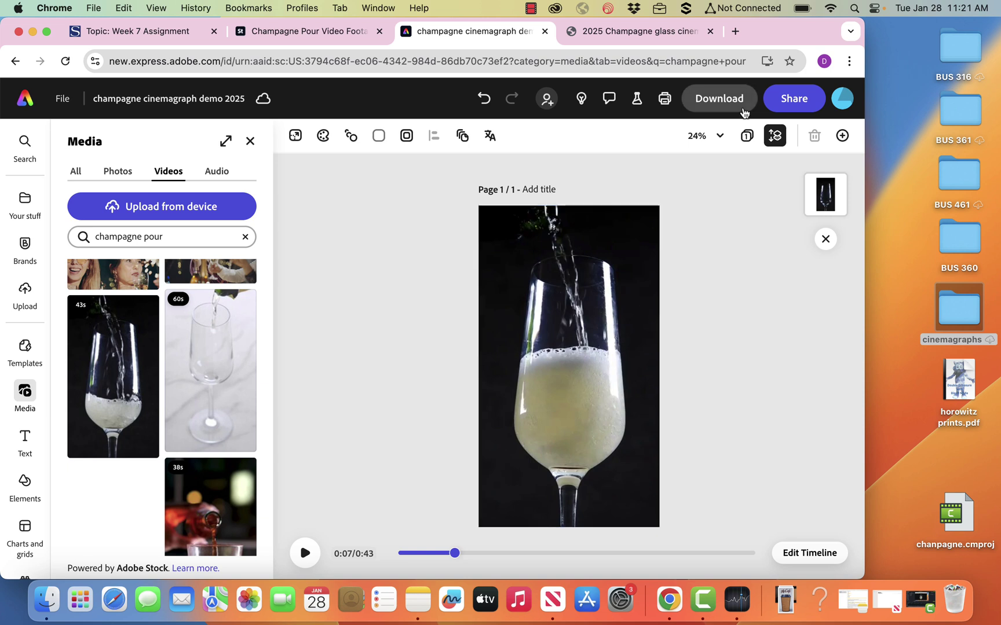
- Download the current video frame as a PNG image
left_click(736, 107)
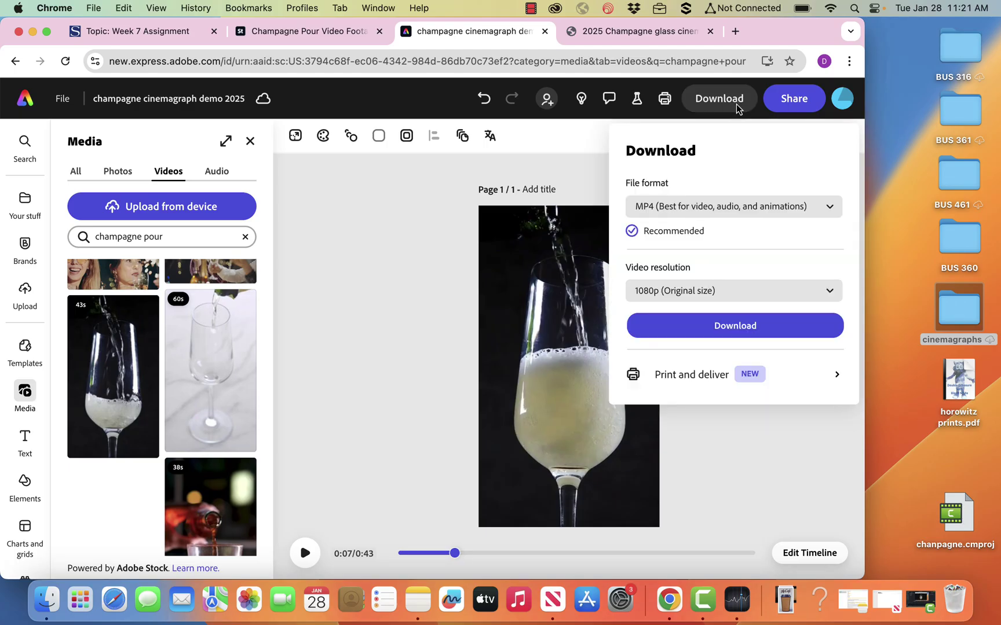
left_click(719, 216)
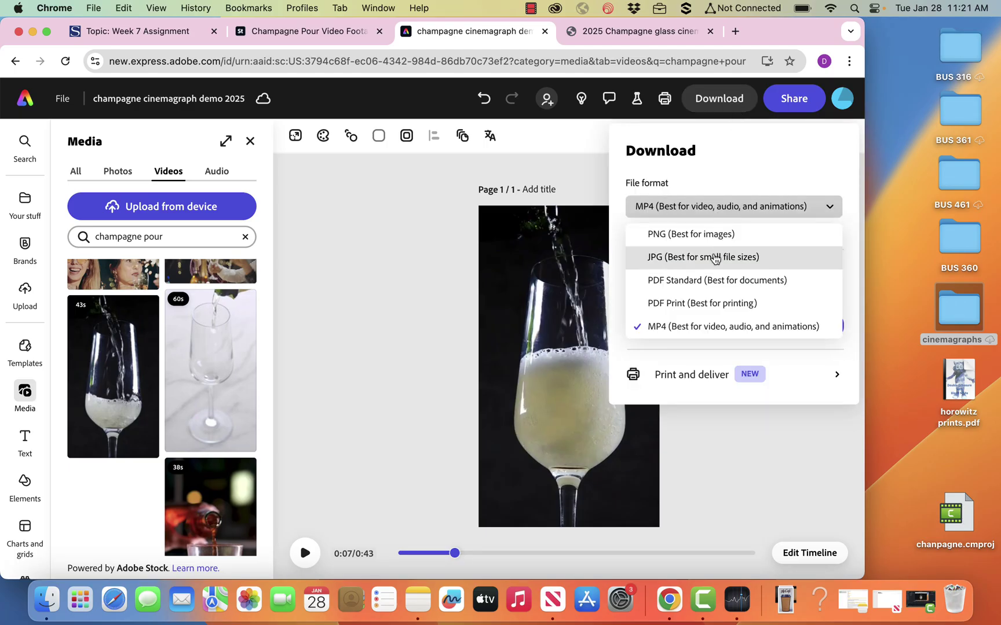
left_click(716, 242)
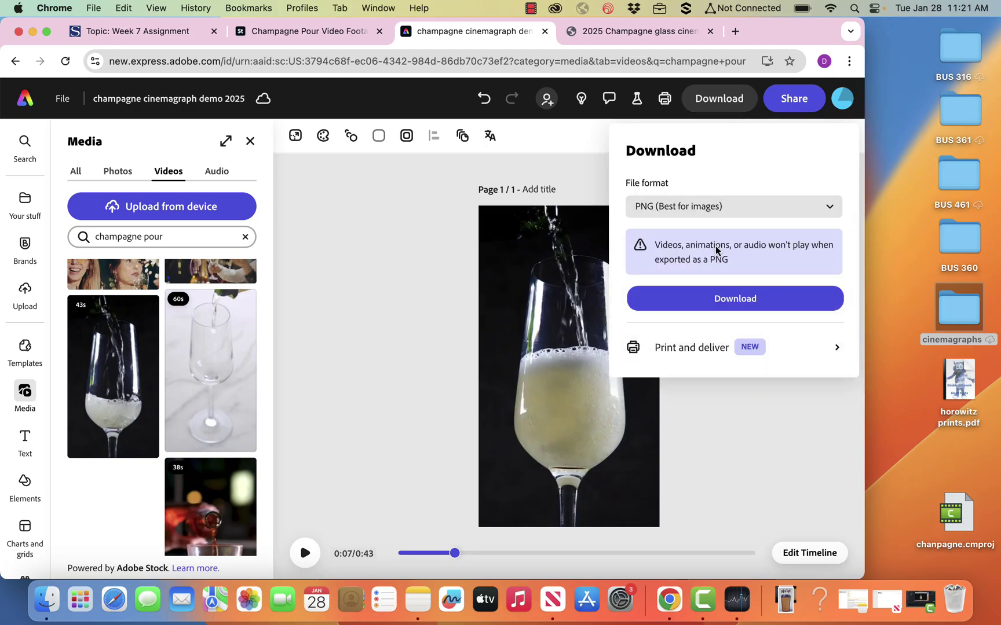
left_click(730, 309)
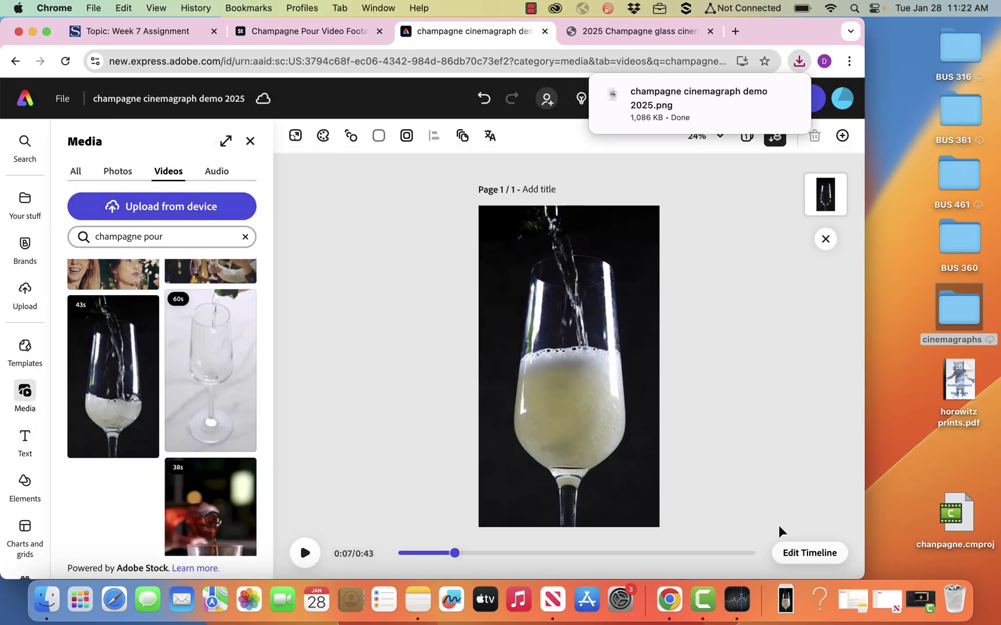
- Move the downloaded PNG to the desktop, add it to the project and place it over the video on the page
left_click(786, 600)
left_click_drag(786, 553, 900, 457)
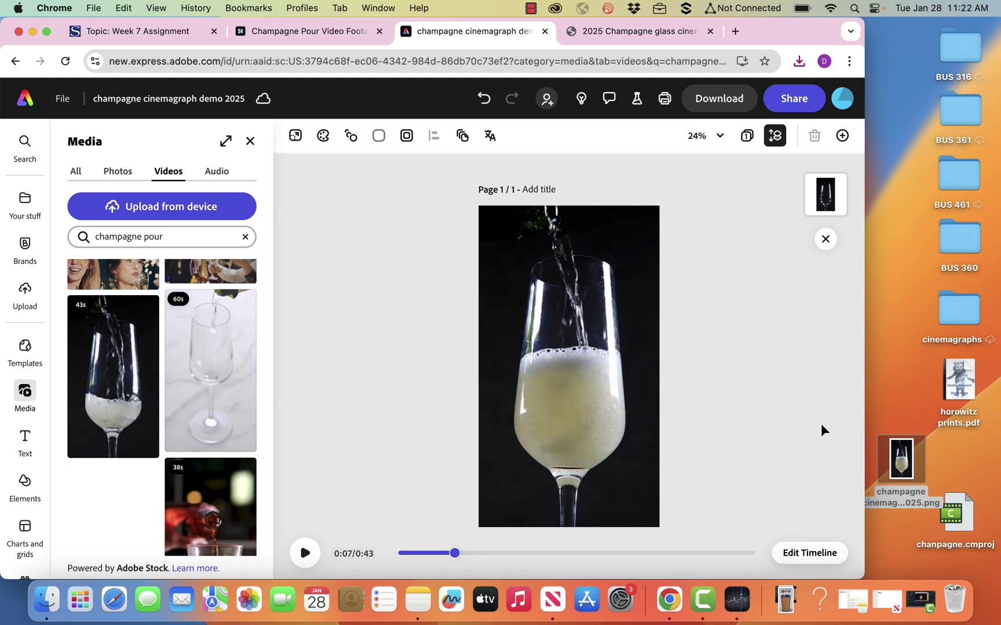
left_click_drag(913, 473, 822, 371)
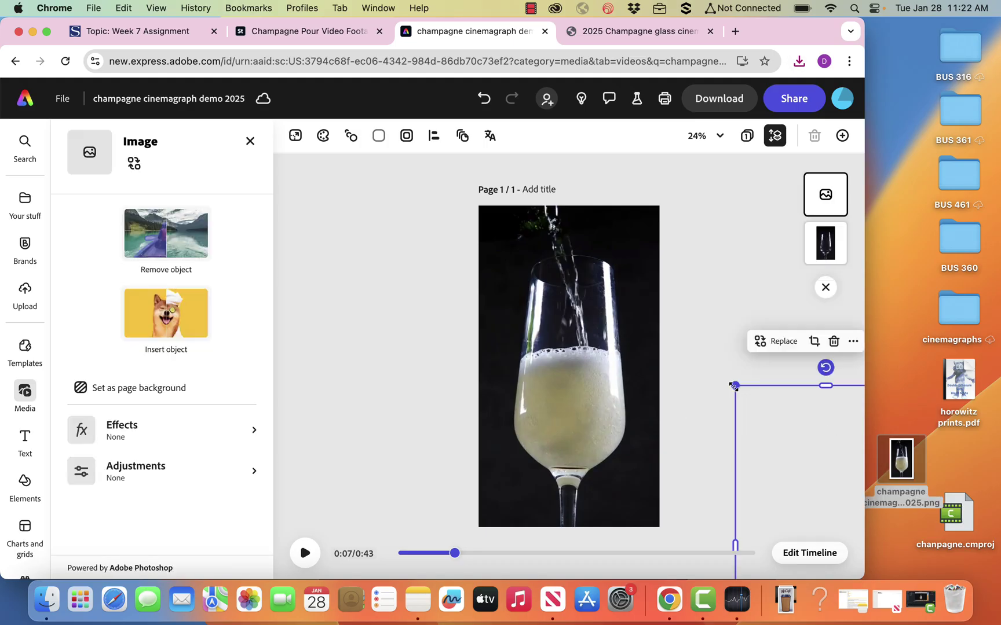
left_click_drag(786, 431, 528, 253)
- Select the still image and the video together and align them on the page
left_click(438, 169)
left_click_drag(440, 185, 519, 235)
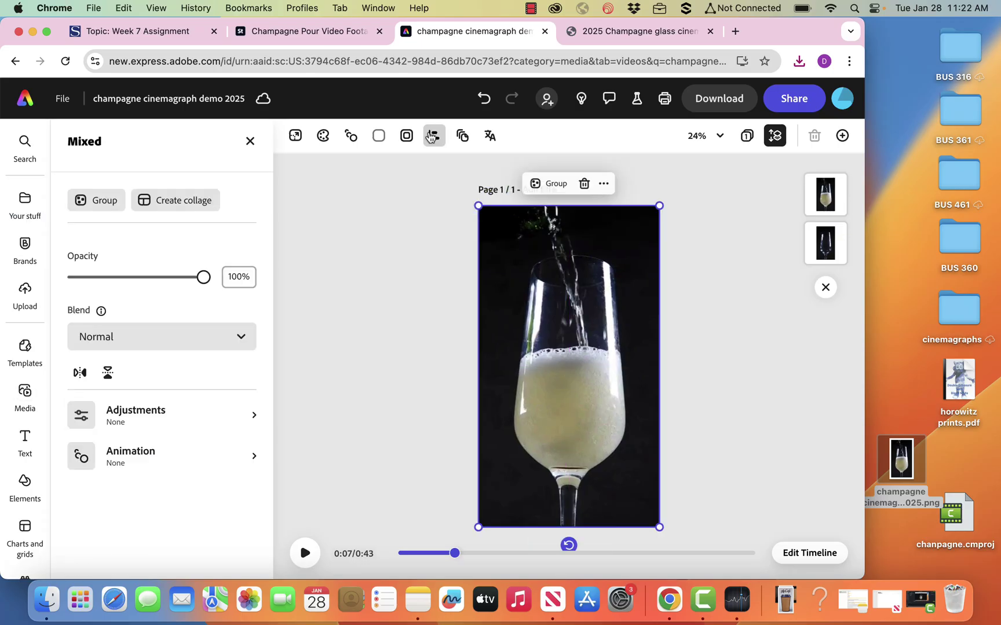
left_click(432, 137)
left_click(377, 211)
left_click(748, 222)
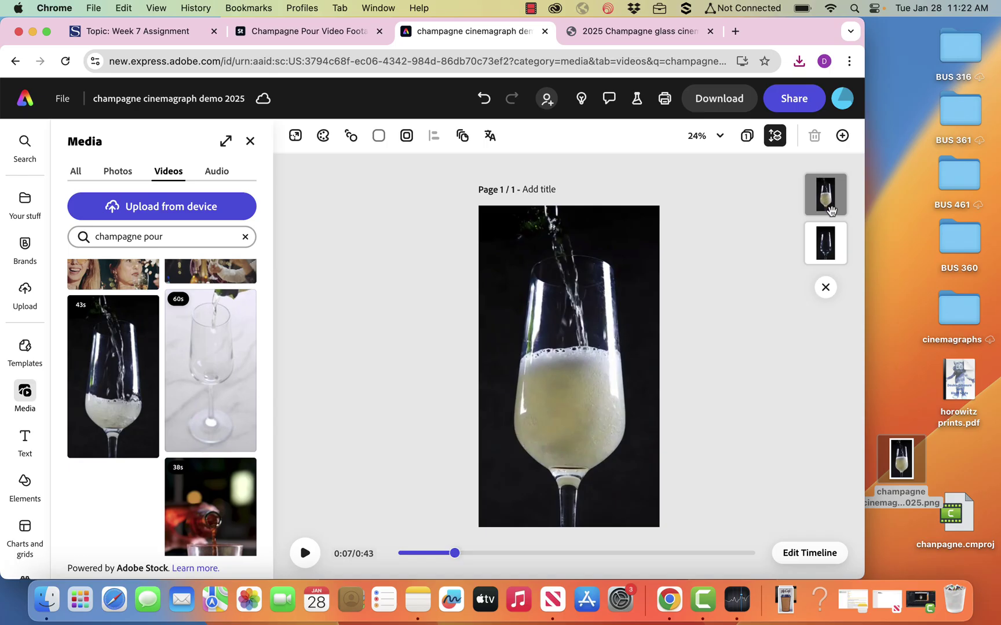
- Keep the still image layer above the video layer and set the video layer's opacity to 0%
left_click(825, 196)
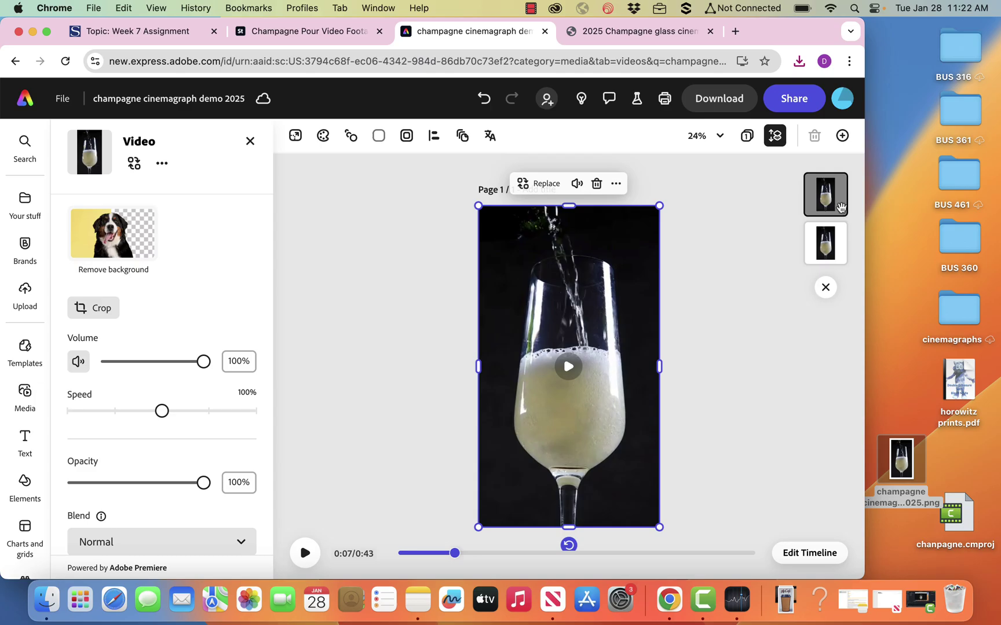
left_click(837, 207)
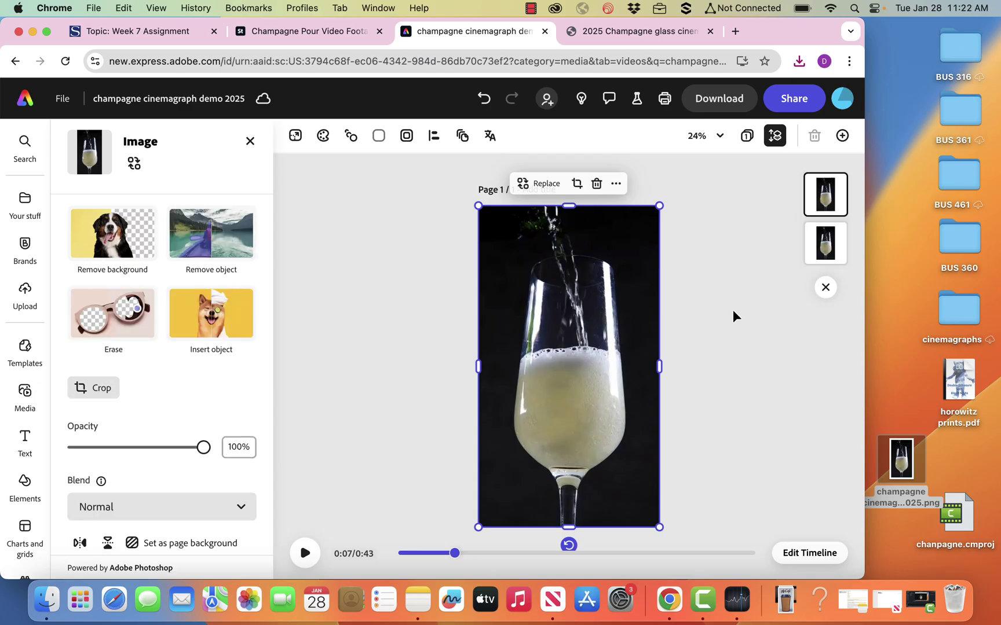
left_click(831, 250)
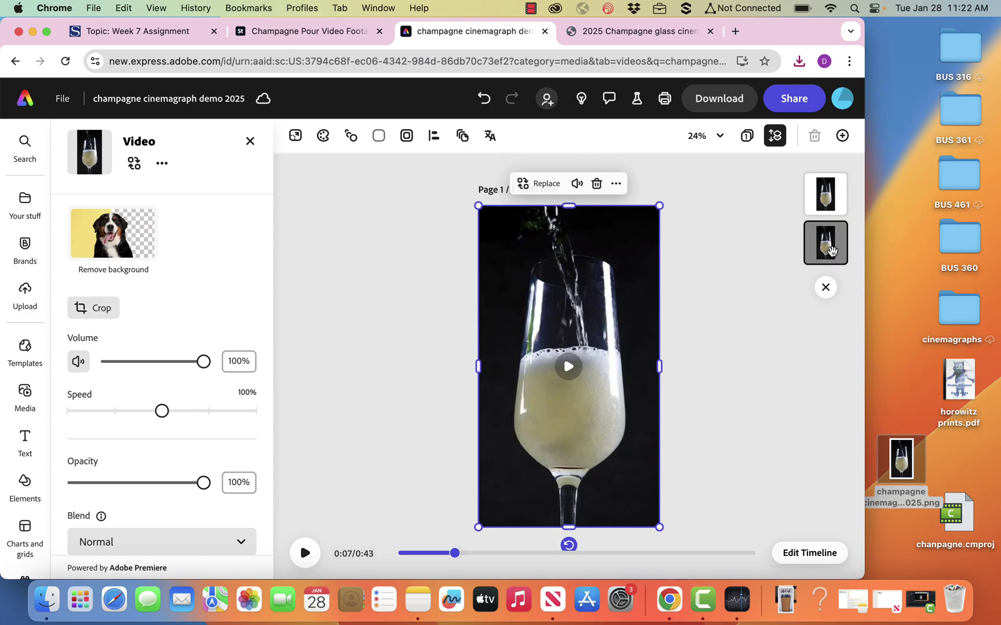
left_click_drag(207, 489, 72, 486)
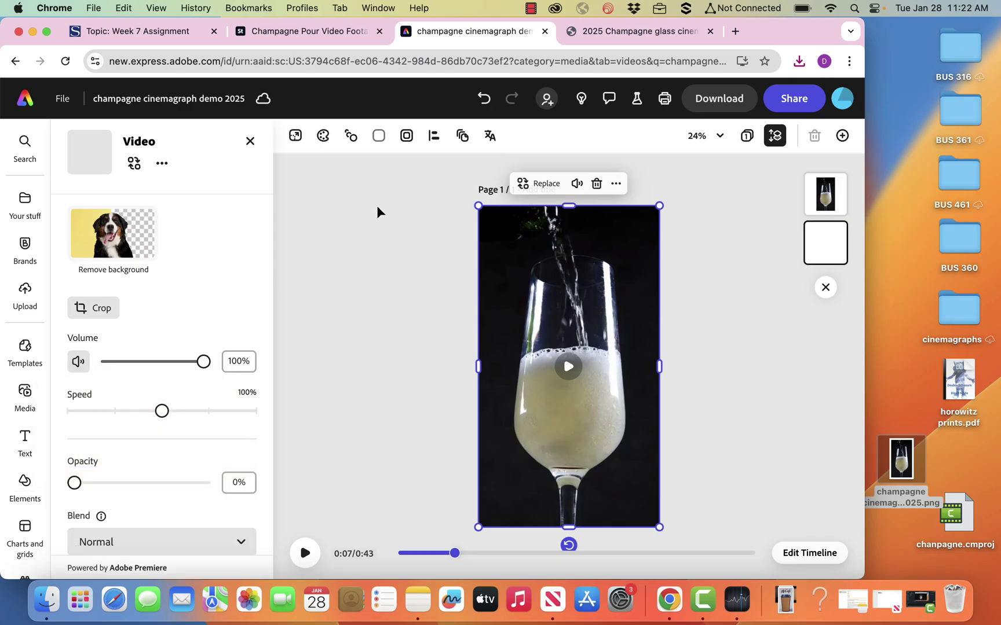
- Set the page's background color to No fill
left_click(377, 212)
left_click(380, 137)
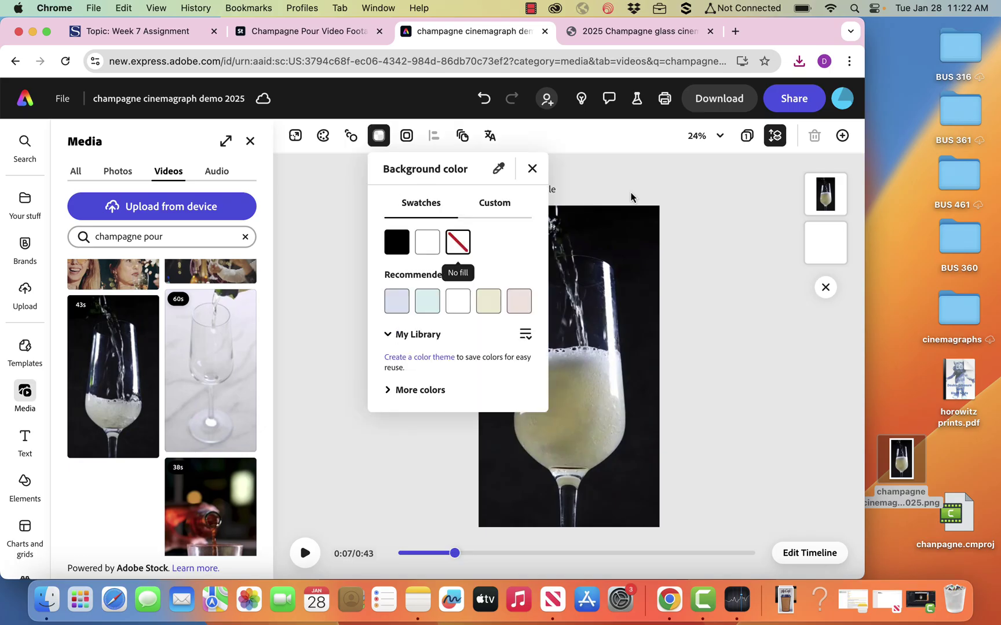
left_click(675, 185)
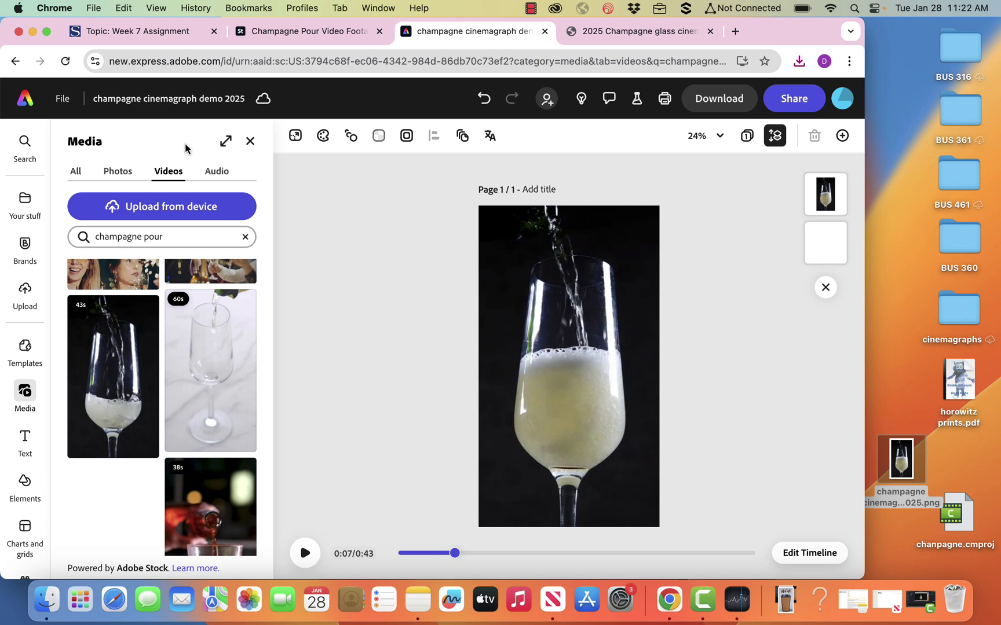
- Erase the champagne inside the glass from the still image using the Quick selection brush
left_click(522, 319)
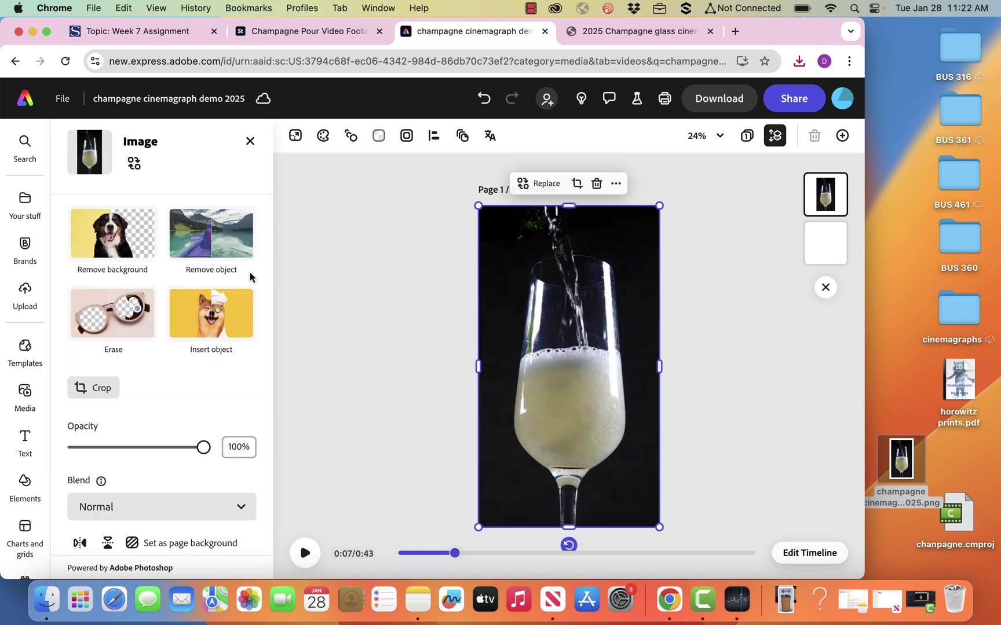
left_click(118, 327)
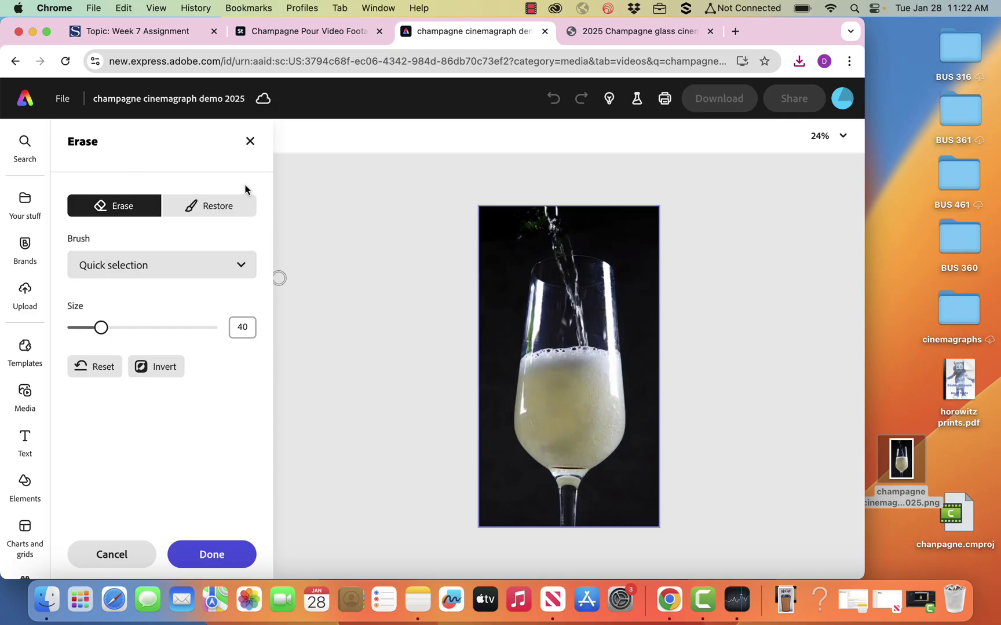
left_click(585, 425)
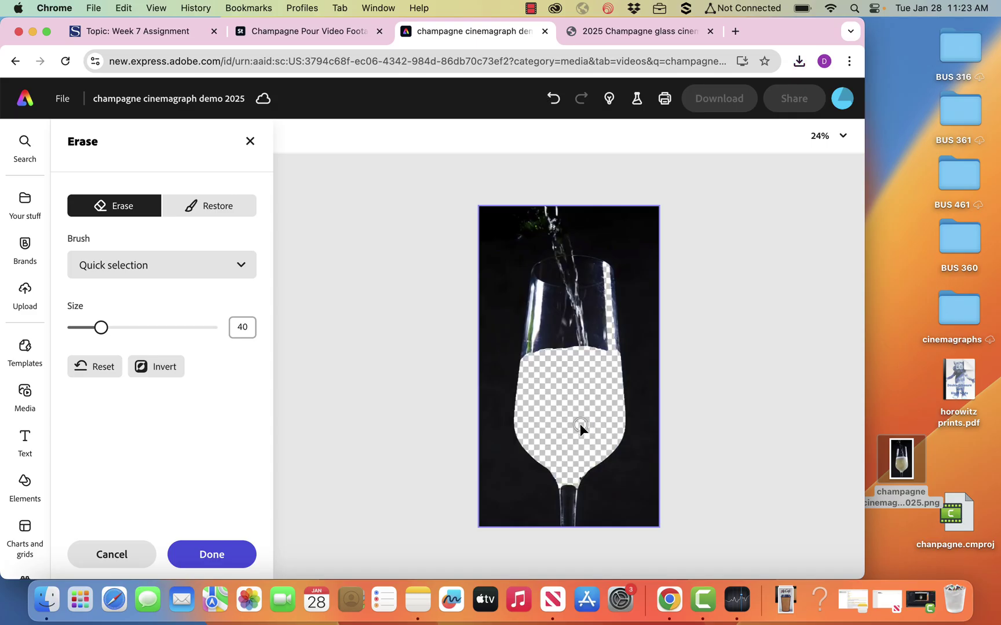
- Restore the wrongly erased strip along the glass's upper side and the area at the top of the stem
left_click(229, 206)
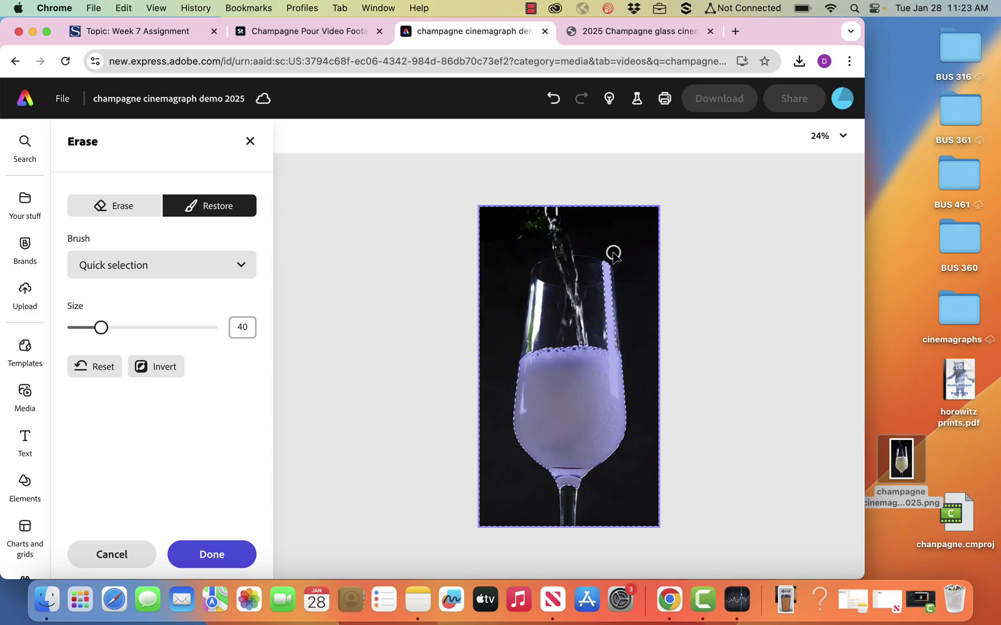
mouse_move(607, 256)
left_mouse_down()
mouse_move(611, 336)
mouse_move(632, 345)
left_mouse_up()
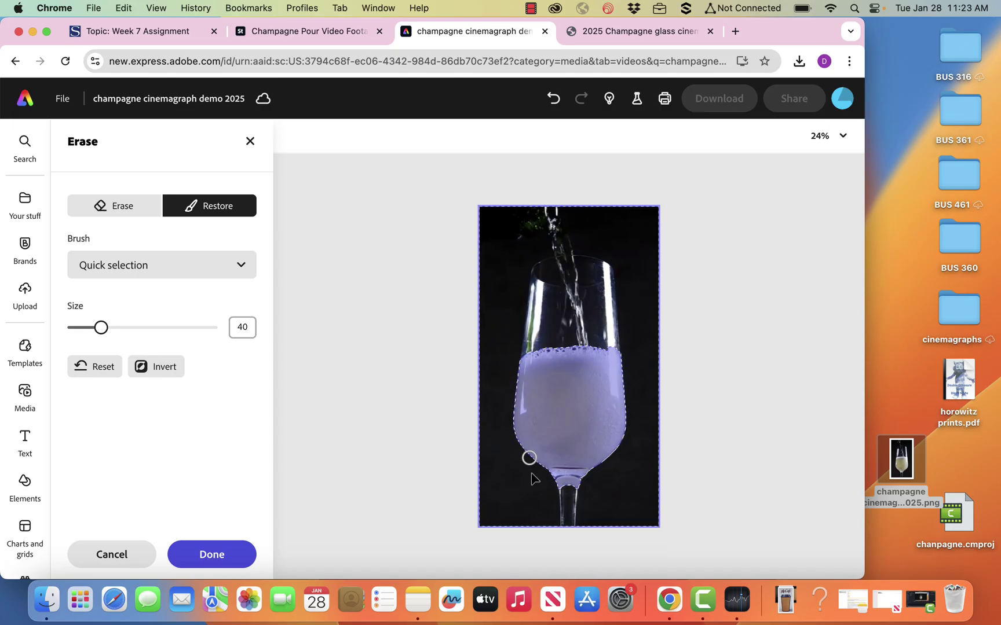
left_click(559, 481)
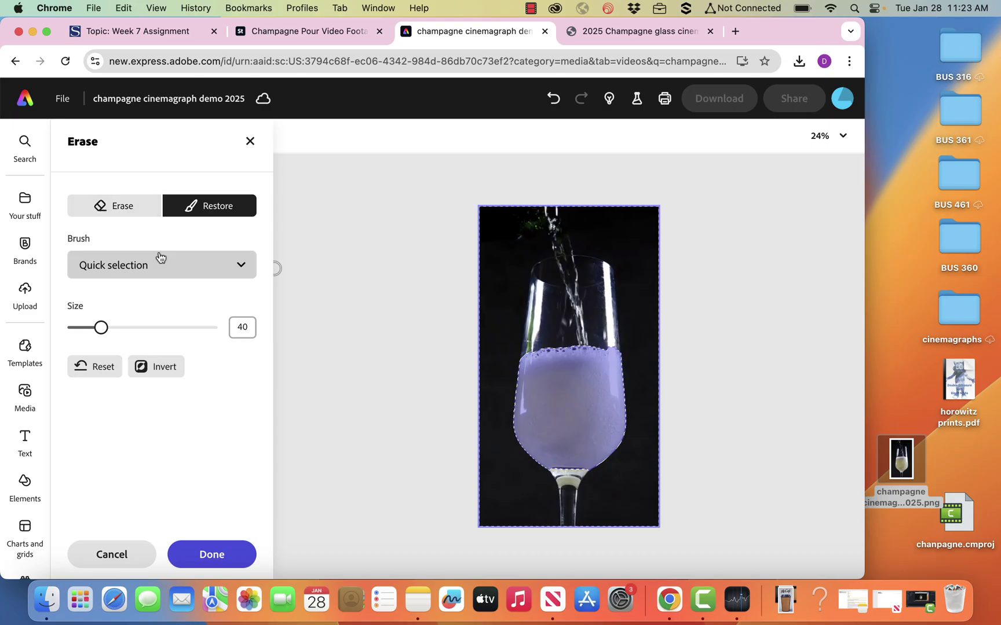
left_click(145, 211)
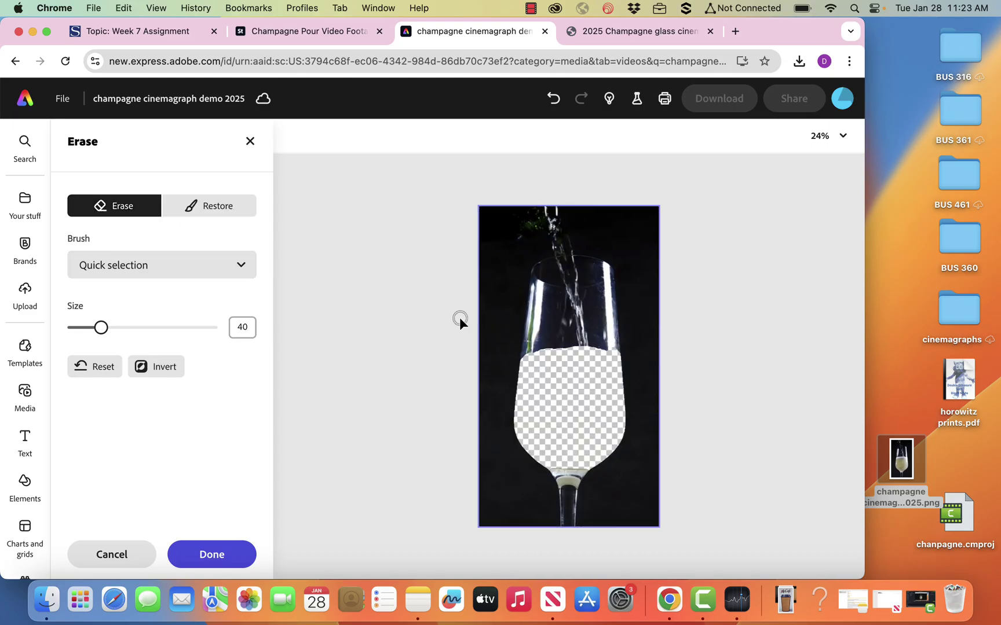
- Switch the restore brush to Circle brush and restore four guide spots across the glass just below the foam
left_click(206, 207)
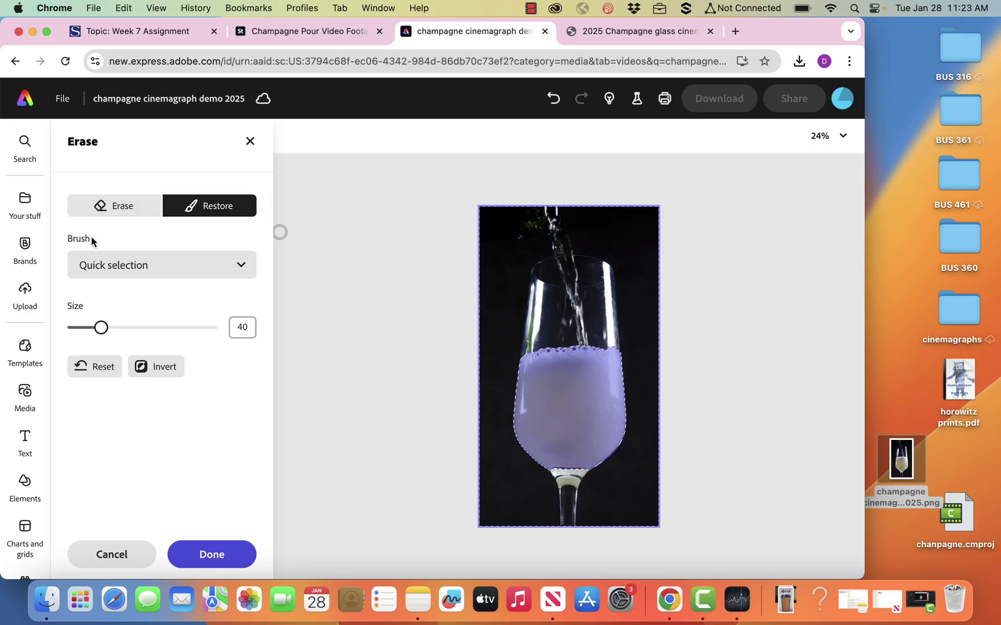
left_click(138, 277)
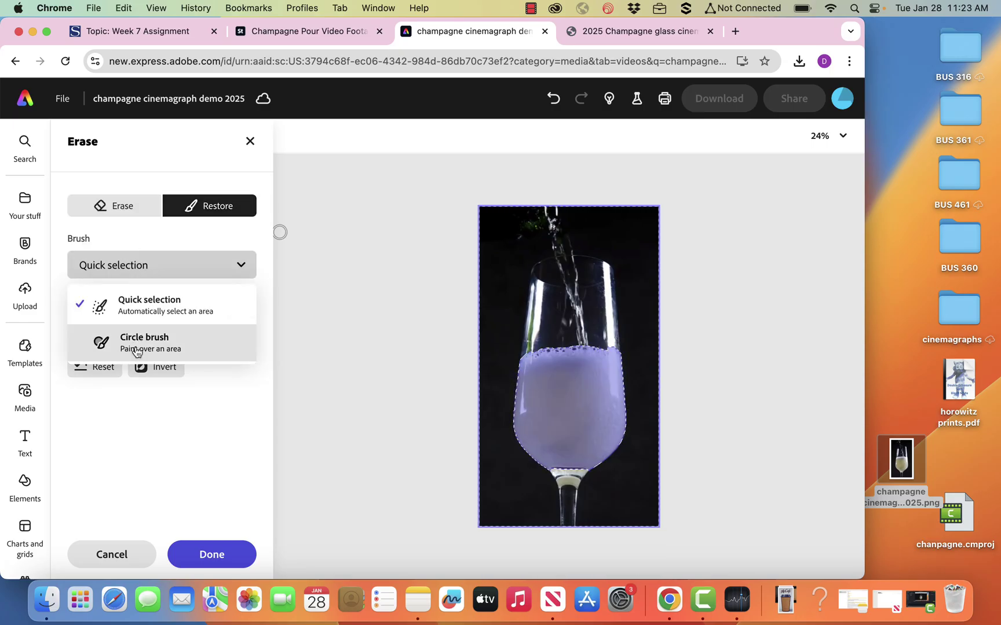
left_click(135, 345)
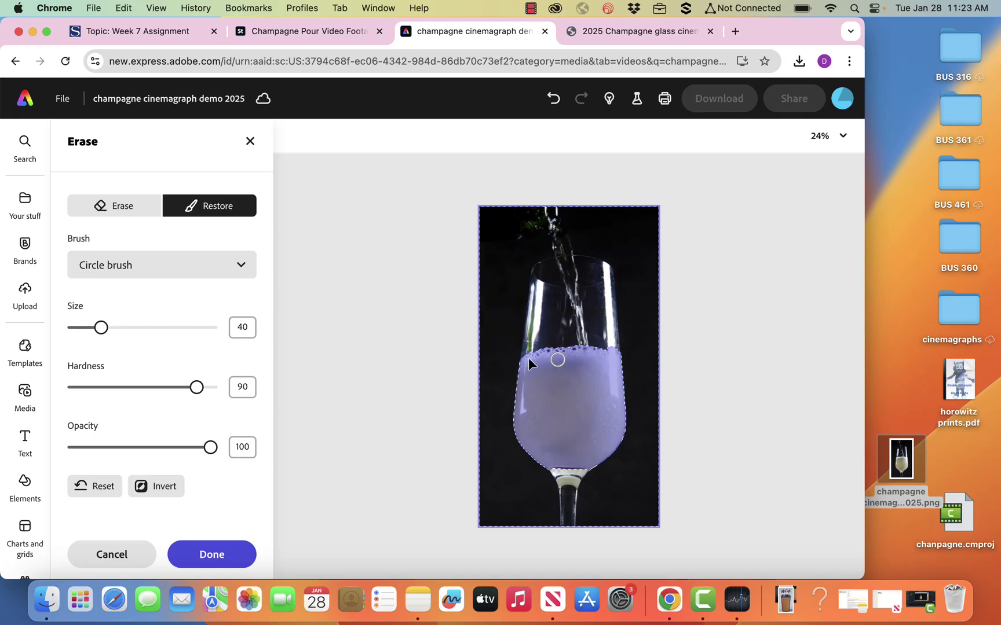
left_click(841, 138)
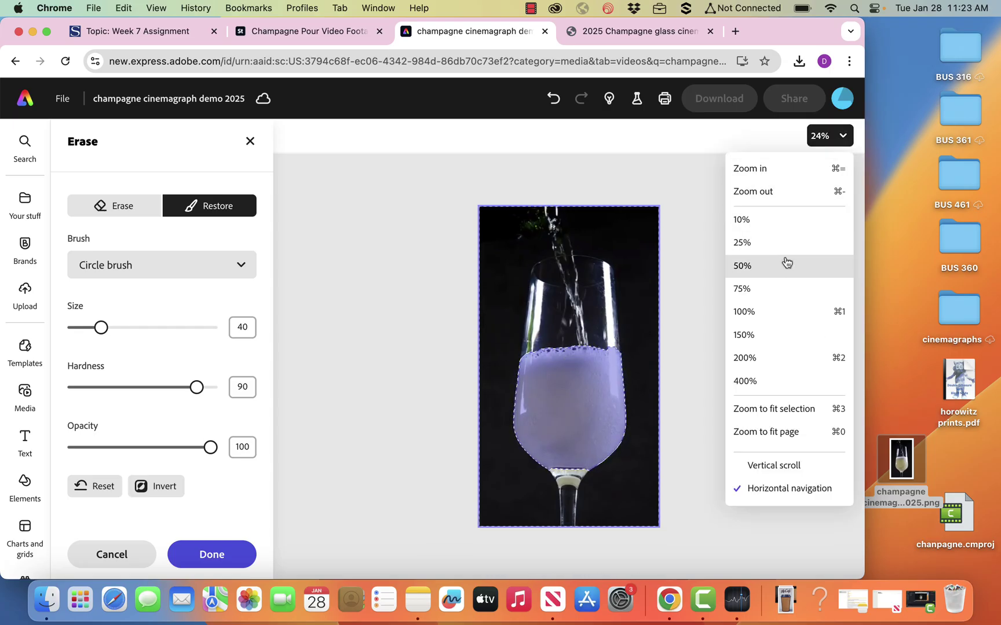
left_click(779, 289)
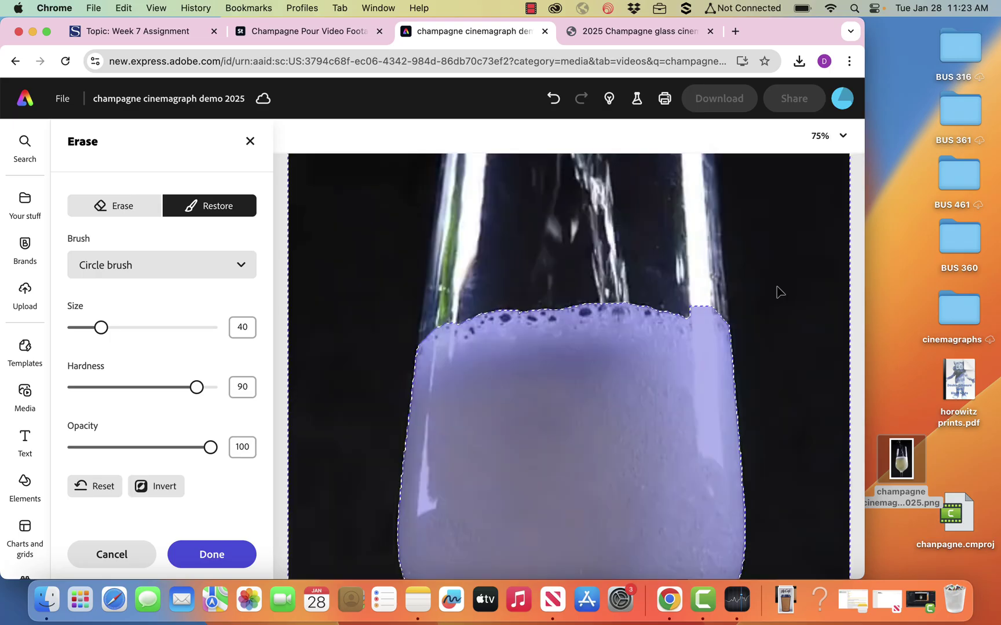
left_click(548, 355)
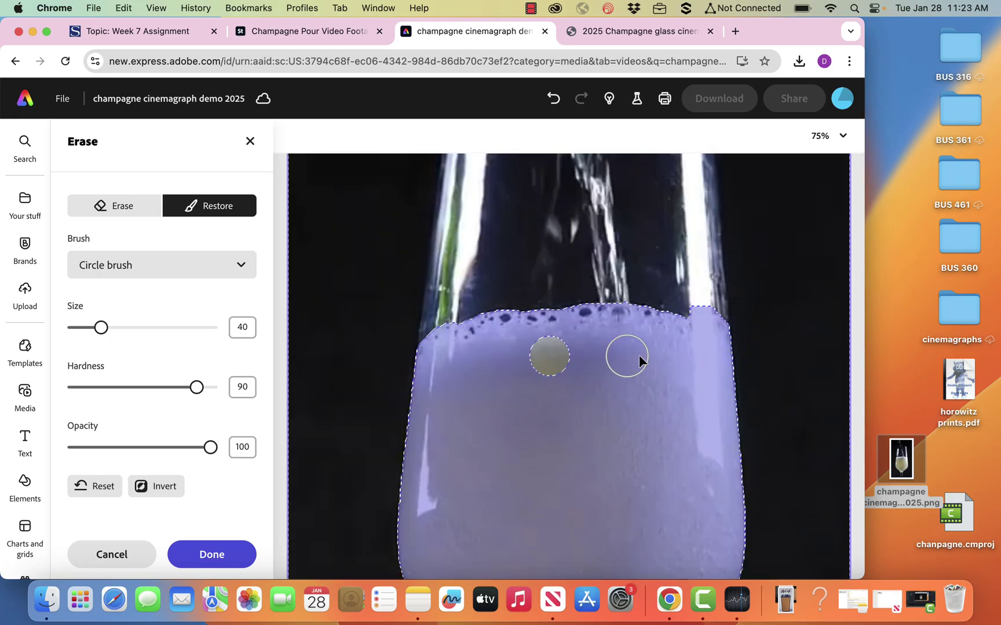
left_click(642, 358)
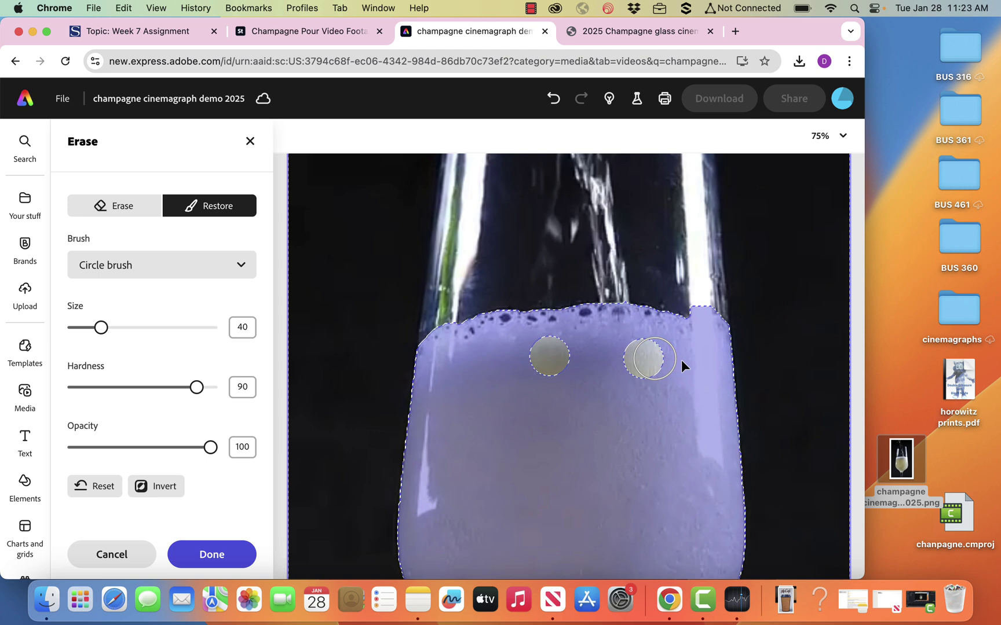
left_click(728, 374)
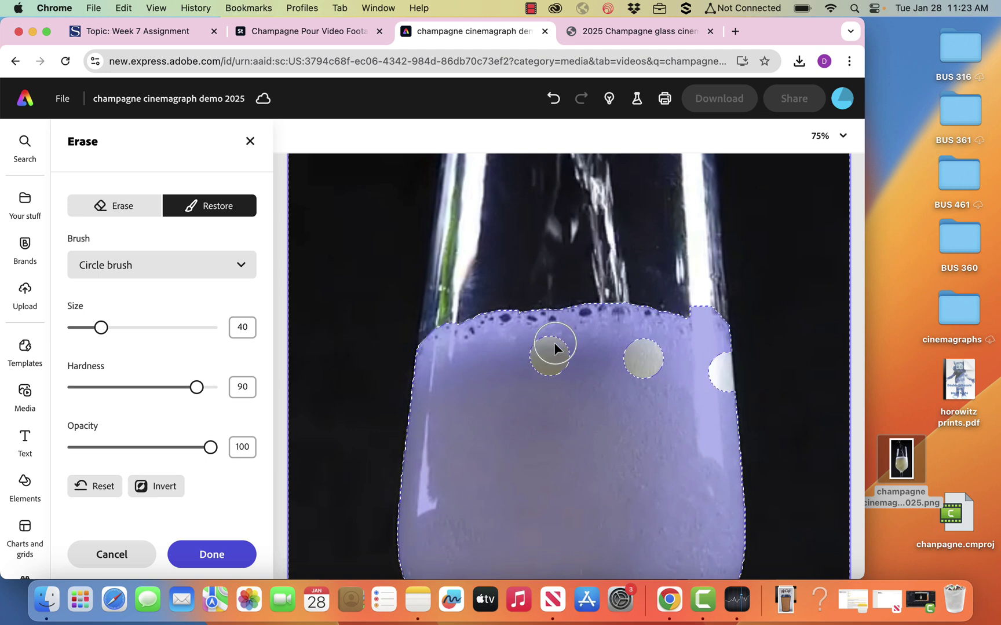
left_click(470, 369)
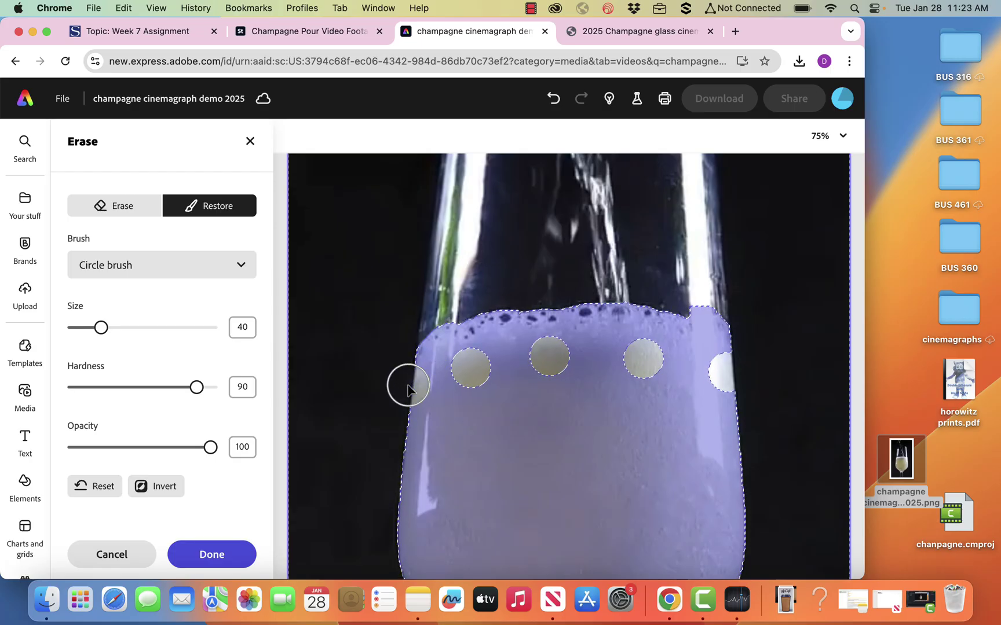
- Restore the whole foam band across the glass, joining the guide spots, and apply the erase edits
left_click(424, 380)
left_click_drag(437, 377, 458, 365)
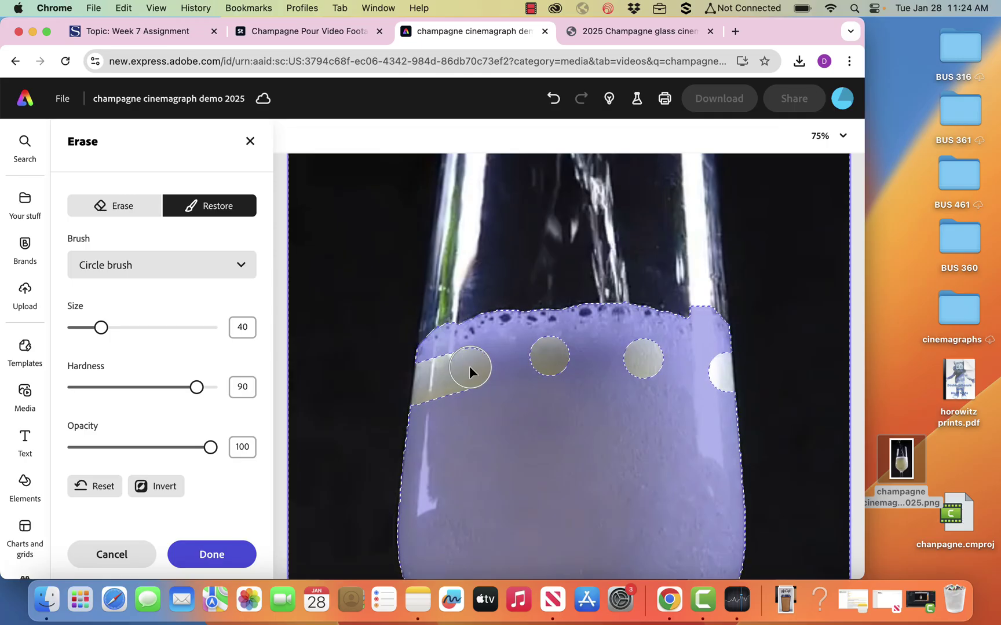
mouse_move(482, 364)
left_mouse_down()
mouse_move(616, 354)
mouse_move(747, 373)
mouse_move(758, 359)
mouse_move(699, 323)
mouse_move(606, 312)
mouse_move(501, 315)
mouse_move(413, 342)
mouse_move(414, 357)
mouse_move(653, 333)
mouse_move(740, 351)
left_mouse_up()
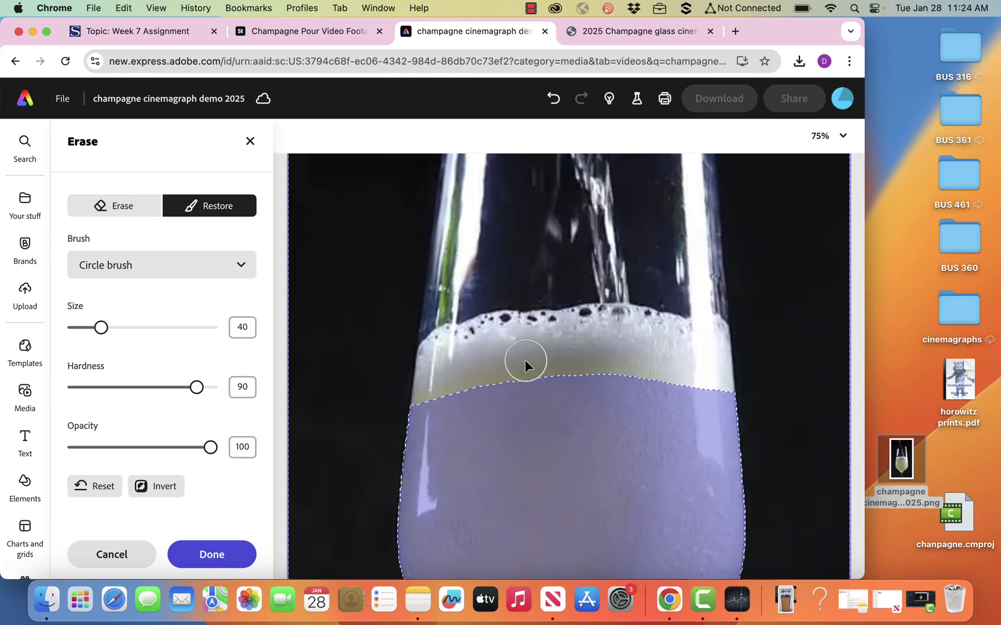
left_click(211, 555)
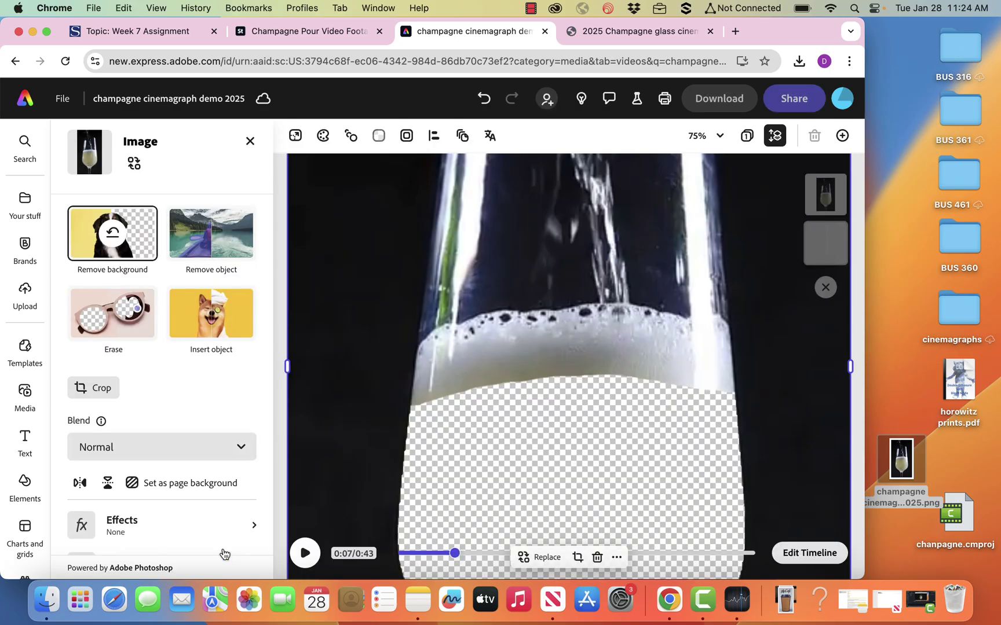
- Set the video layer's opacity back to 100% beneath the erased still image
left_click(717, 138)
left_click(653, 247)
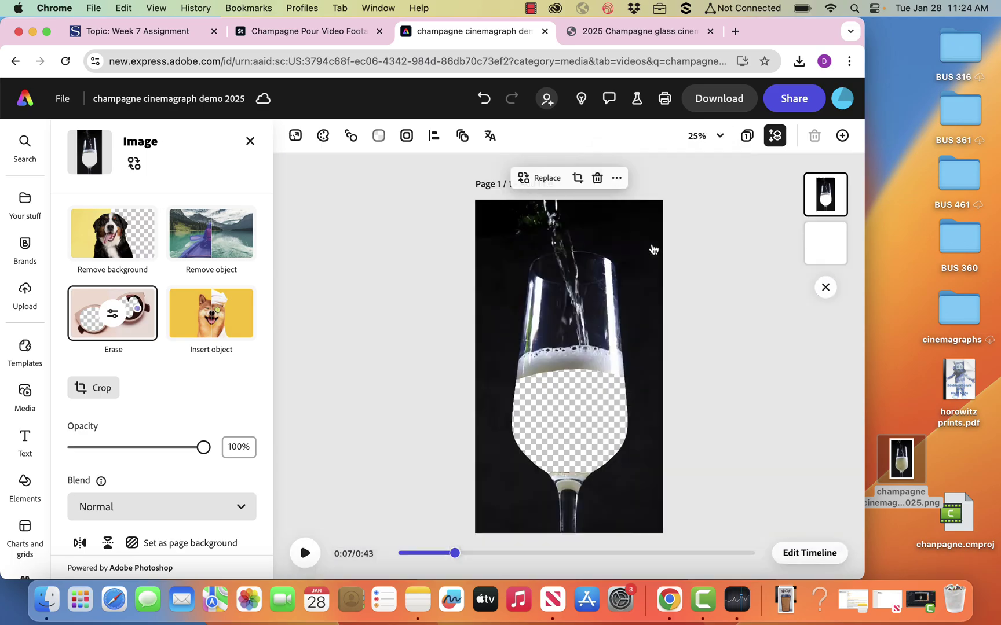
left_click(760, 335)
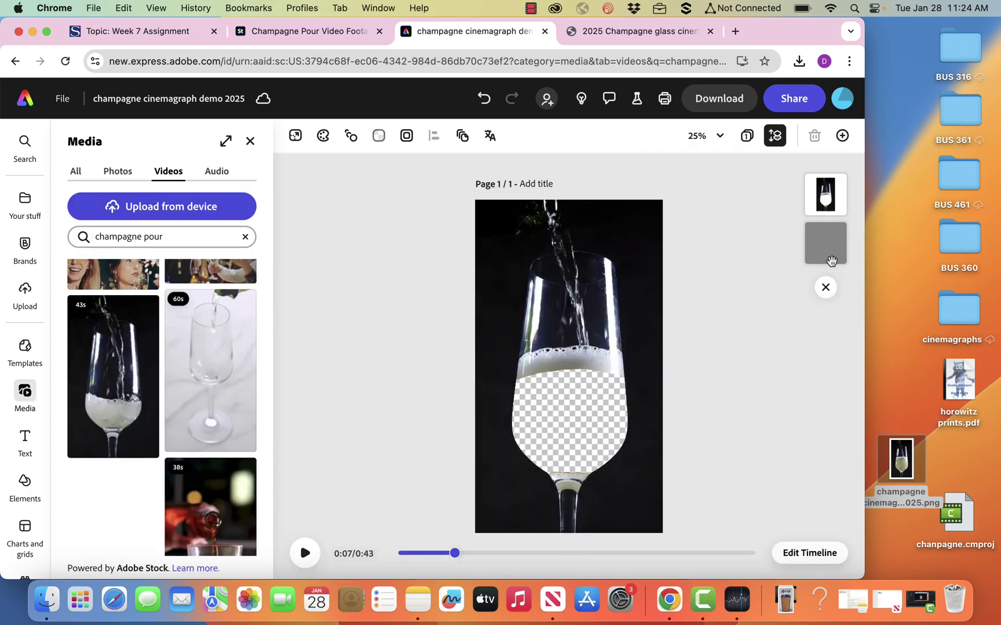
left_click(831, 262)
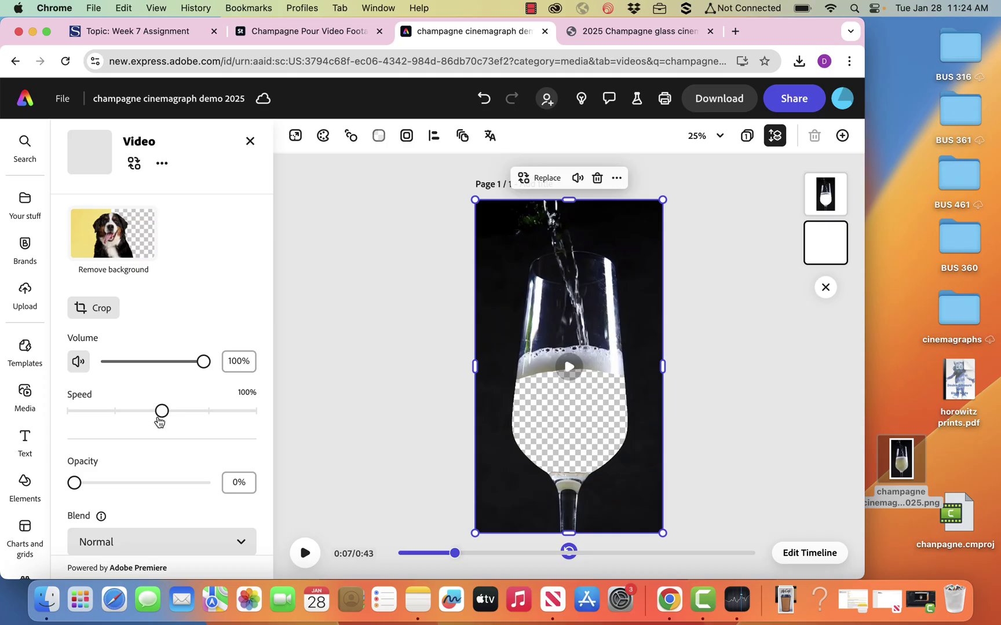
left_click_drag(77, 485, 221, 495)
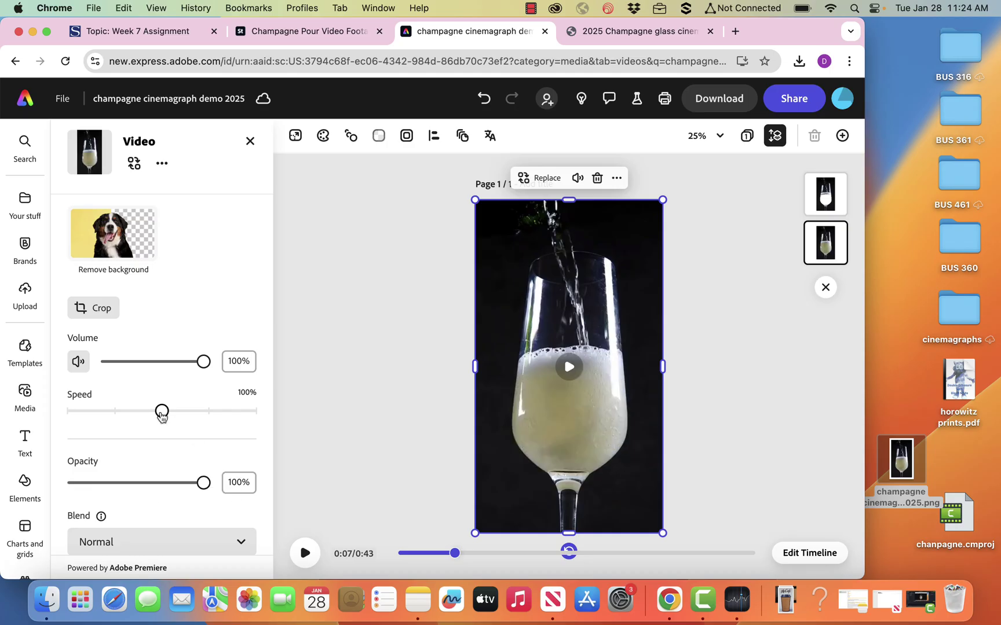
left_click(795, 436)
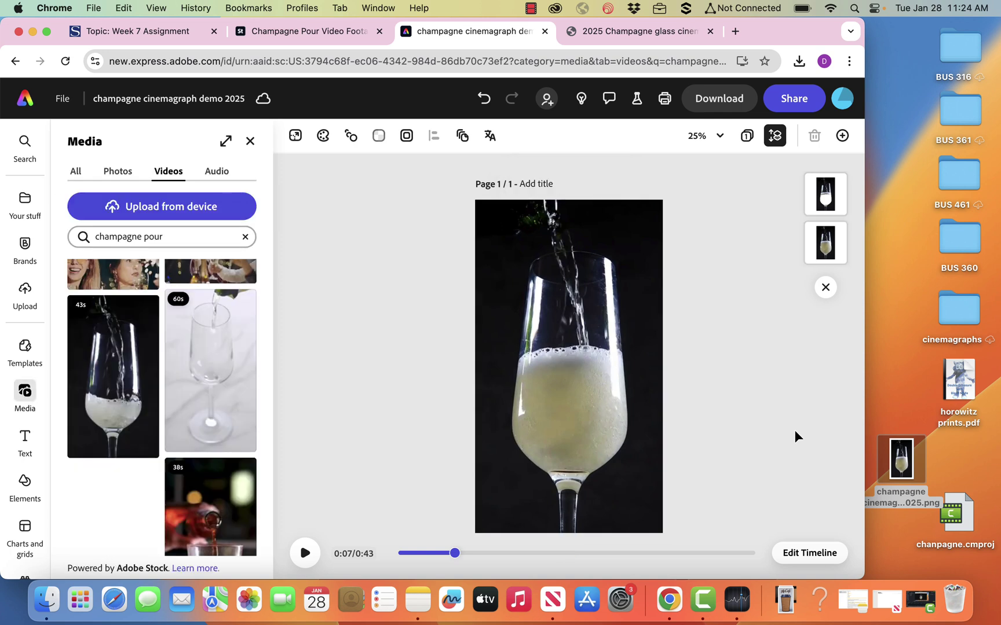
- Split the scene on the timeline at about 11.5 s, where distinct bubbles fill the glass
left_click(826, 554)
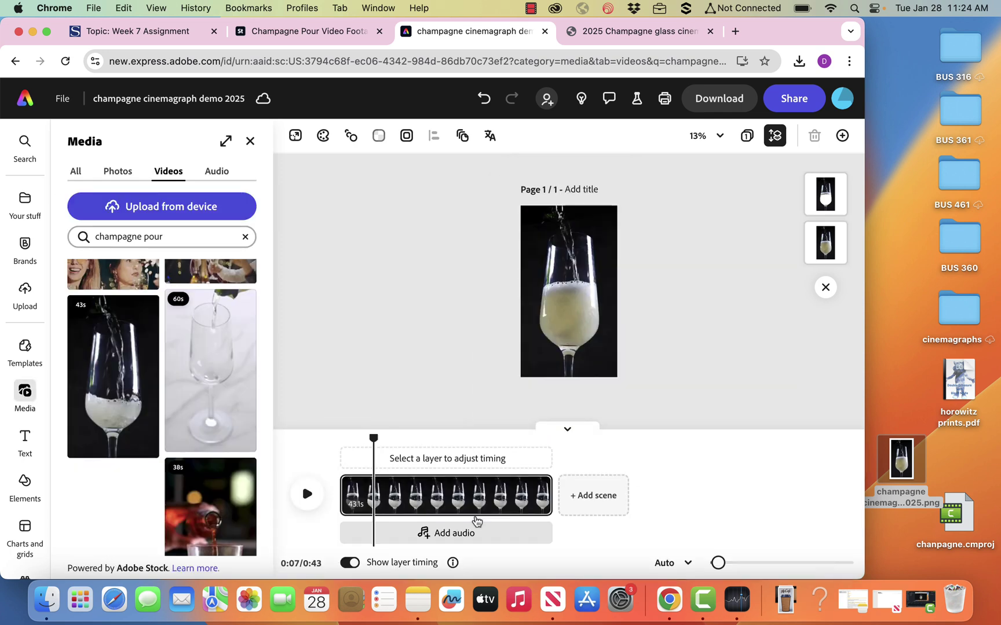
mouse_move(380, 446)
left_mouse_down()
mouse_move(335, 451)
mouse_move(377, 450)
left_mouse_up()
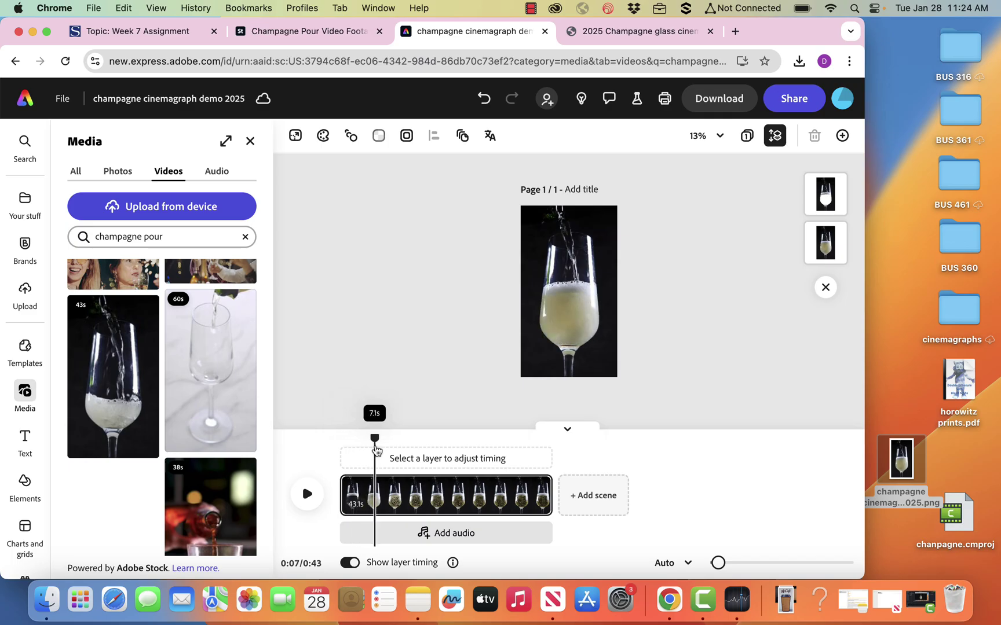
left_click_drag(376, 450, 400, 448)
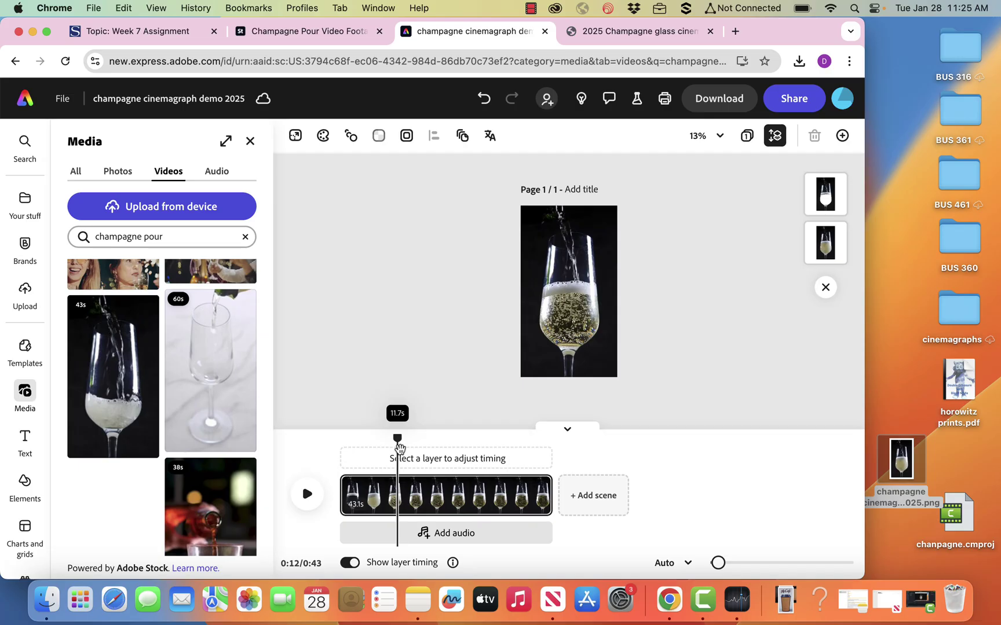
mouse_move(399, 447)
left_mouse_down()
mouse_move(426, 451)
mouse_move(398, 447)
left_mouse_up()
mouse_move(345, 486)
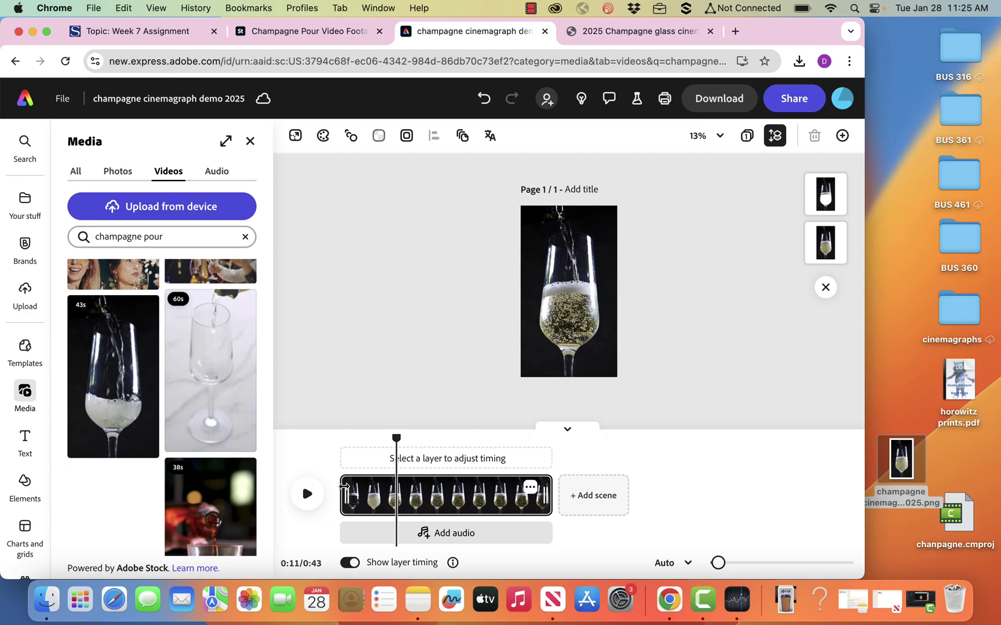
left_click(530, 488)
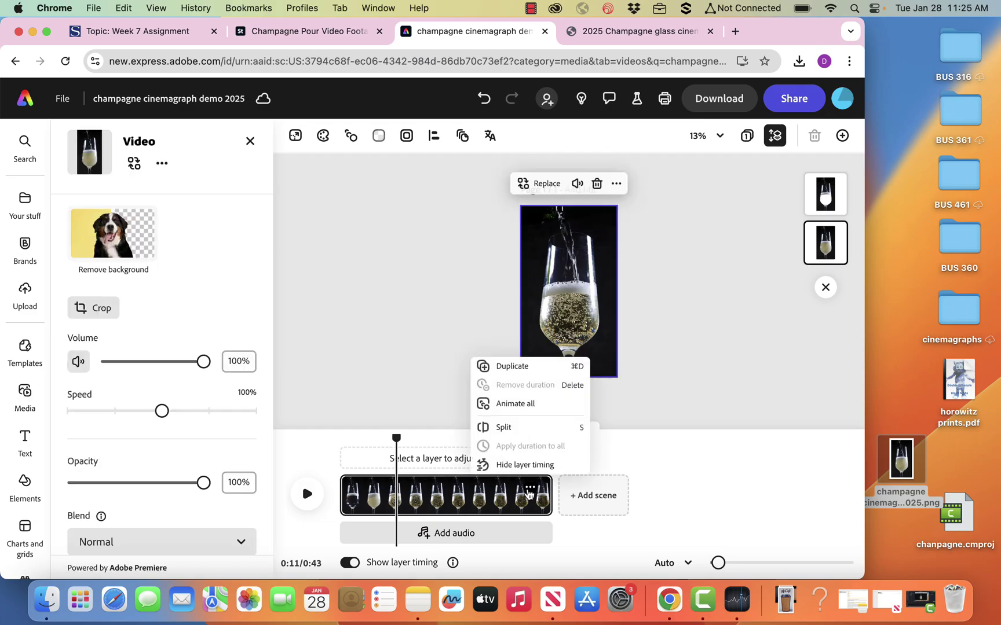
left_click(524, 433)
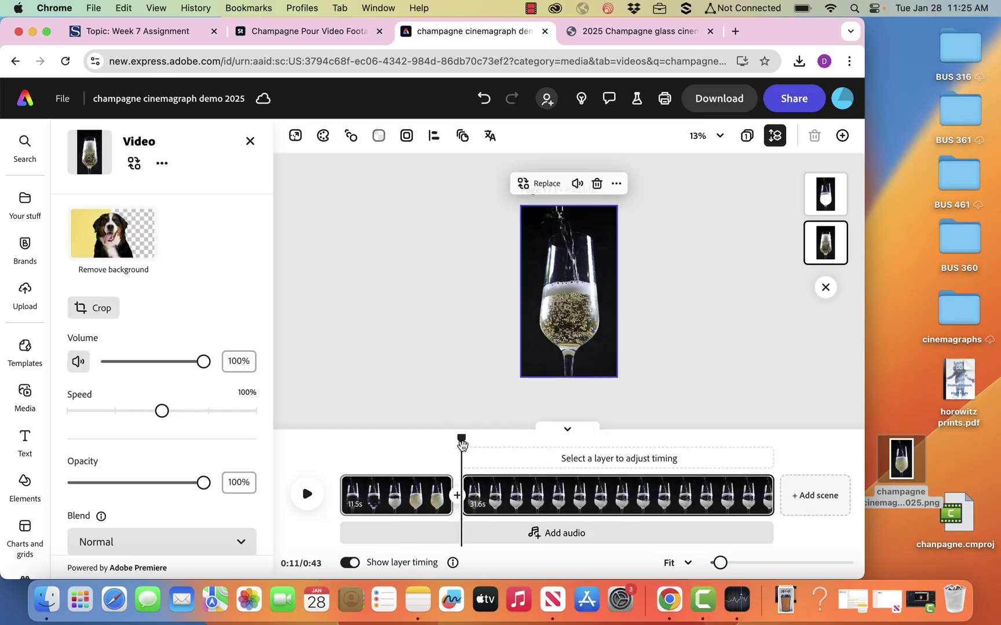
- Split the second scene about 2.8 s after its start, at 0:14, and select the long scene following the cut
left_click_drag(474, 445, 491, 447)
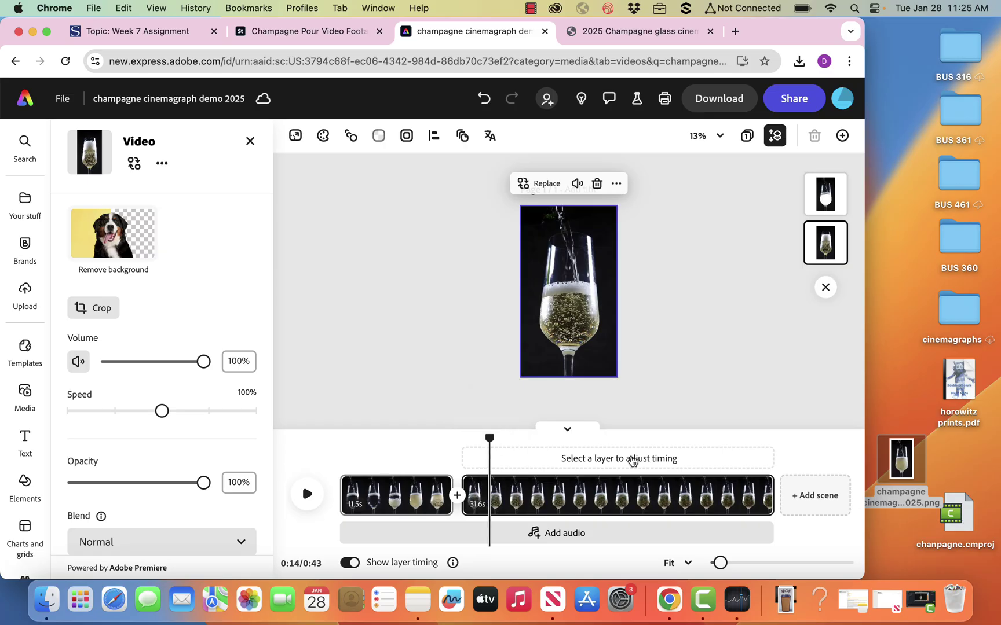
left_click(751, 488)
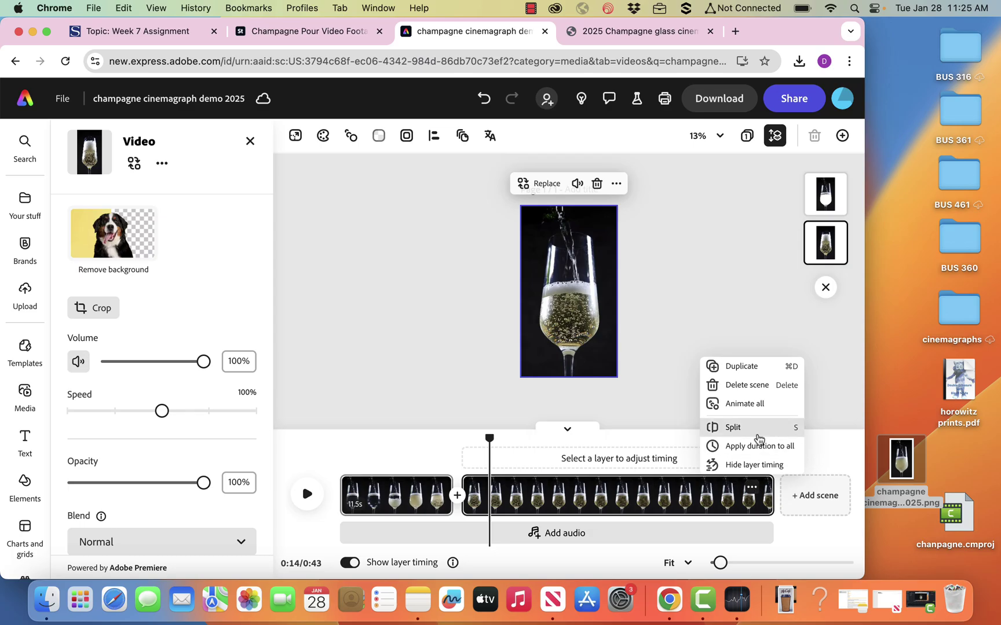
left_click(758, 428)
left_click(615, 490)
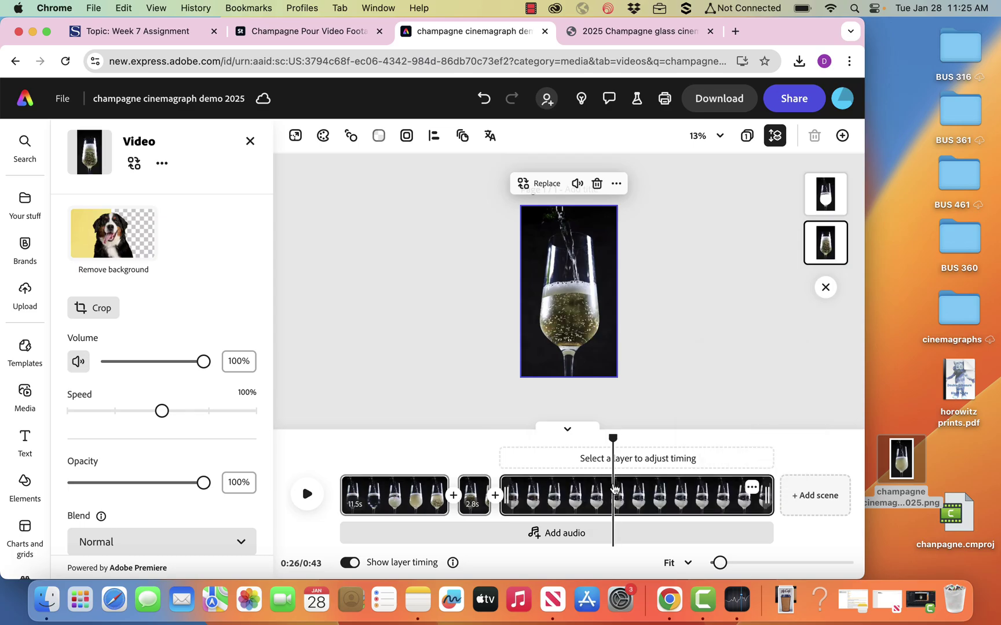
- Delete the long last scene and the 11.5 s opening scene, keeping only the 2.8 s bubbling scene
key("Delete")
left_click(605, 490)
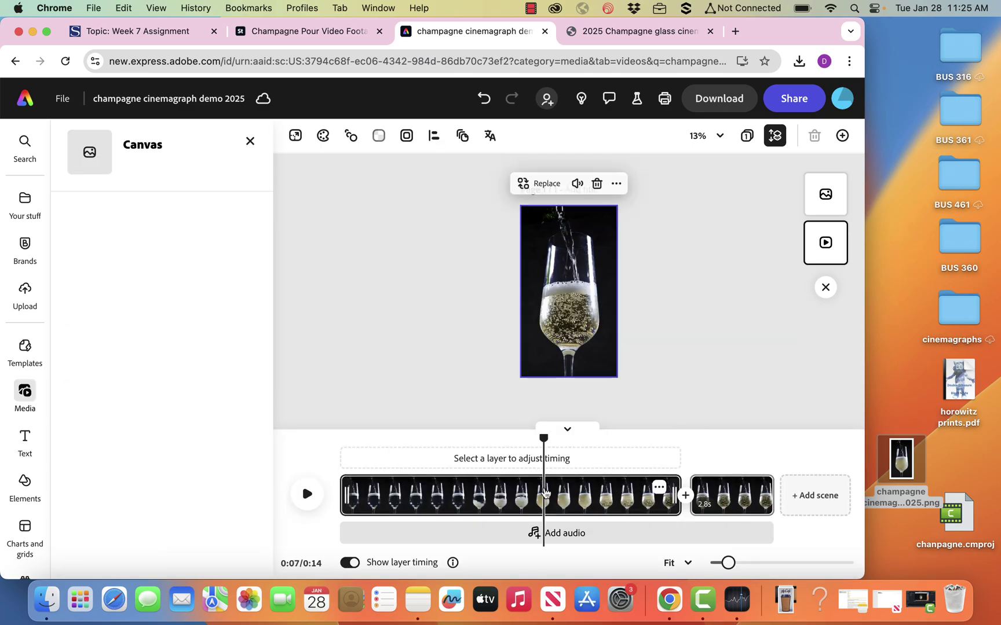
key("Delete")
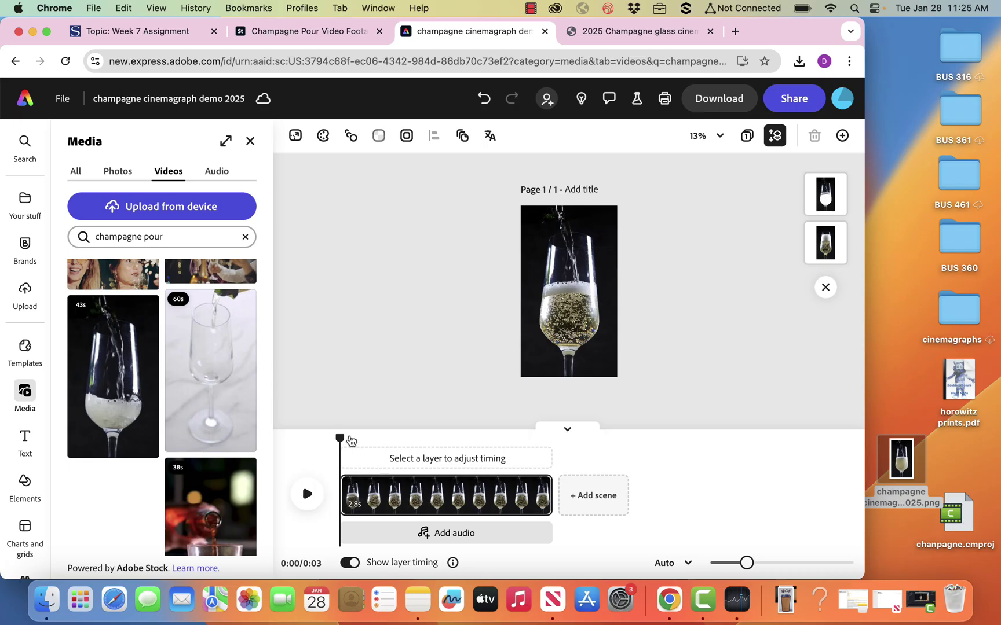
- Split the 2.8 s scene about halfway, at roughly 1.4 s, and move the second part ahead of the first
left_click_drag(340, 439, 444, 453)
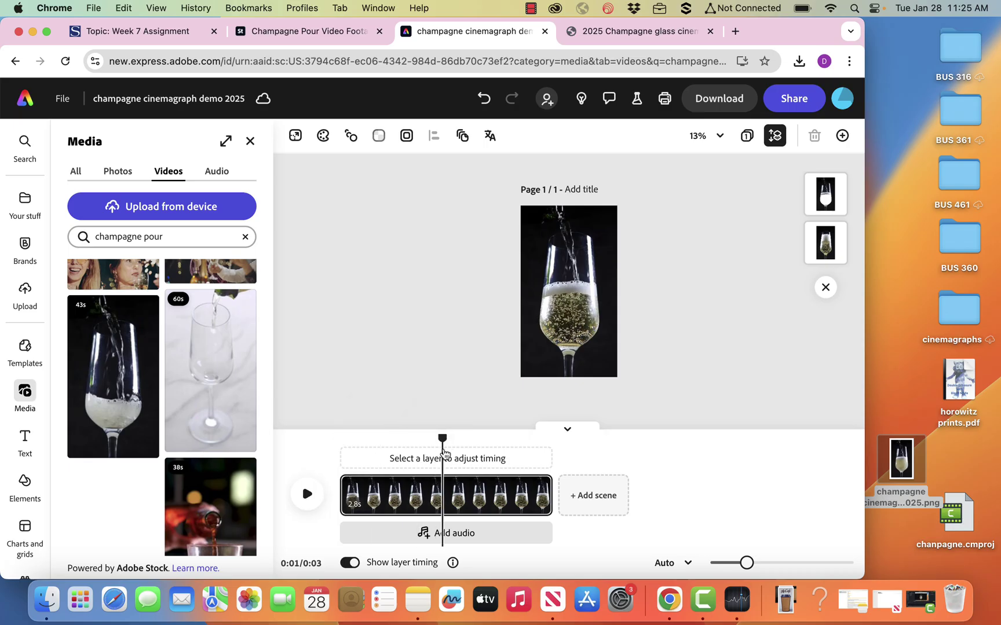
left_click(530, 488)
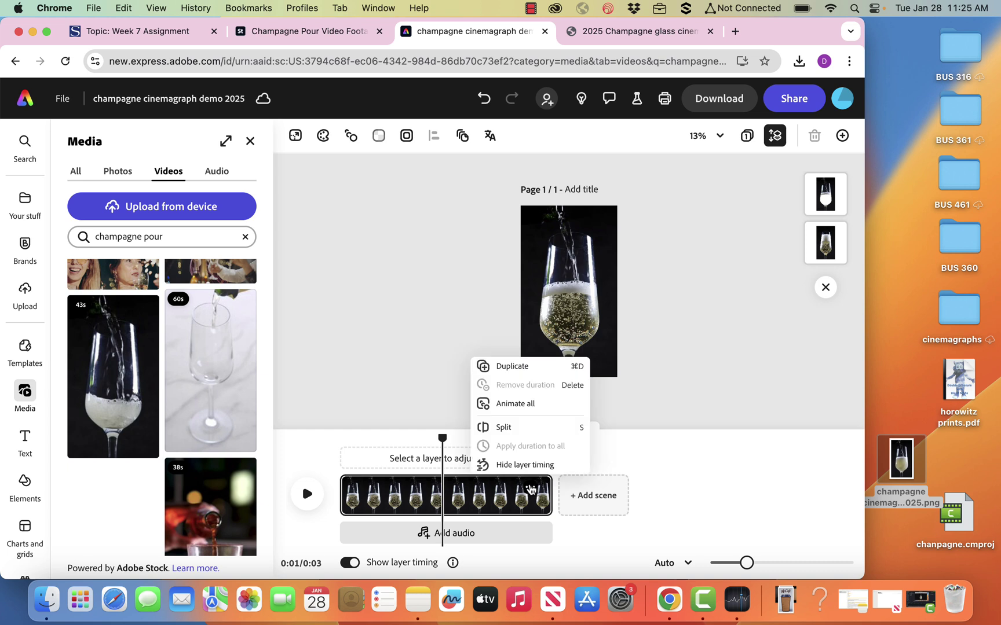
left_click(521, 430)
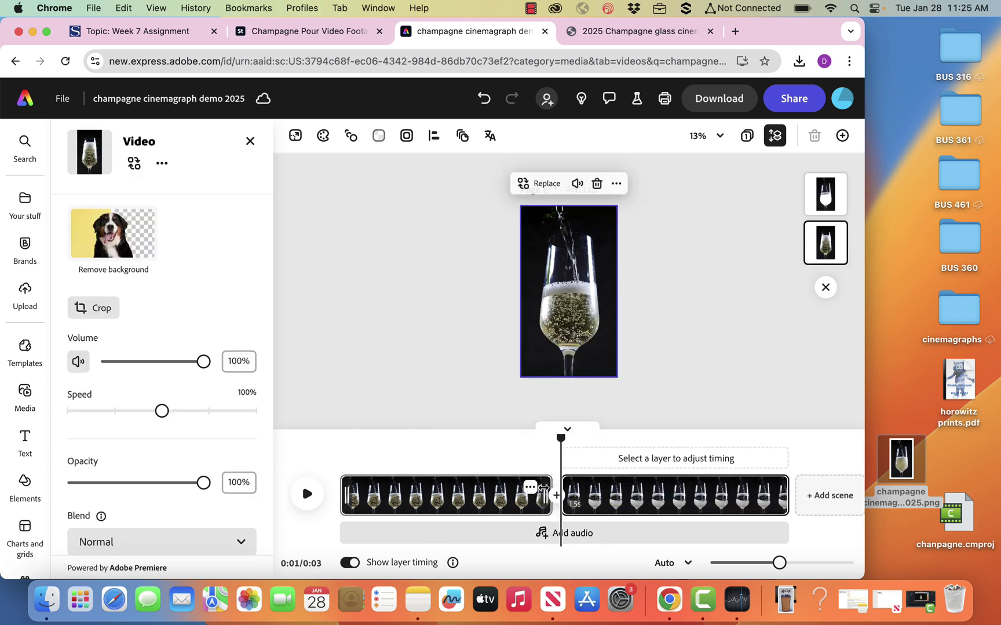
left_click_drag(626, 502, 418, 513)
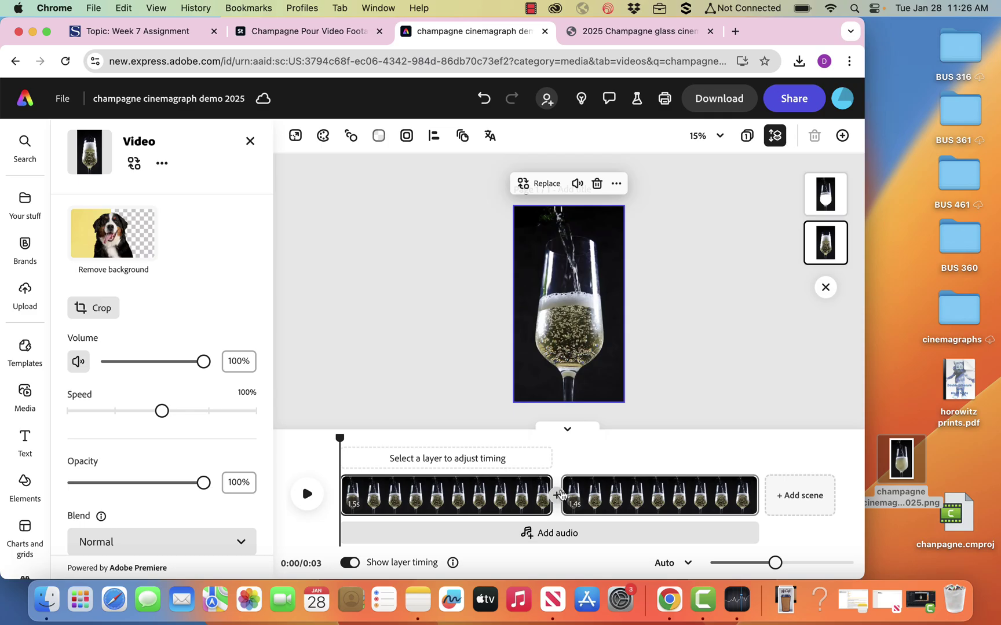
- Add a Dissolve transition between the two scenes with a duration of 0.28 s and play the clip
left_click(558, 496)
left_click(595, 509)
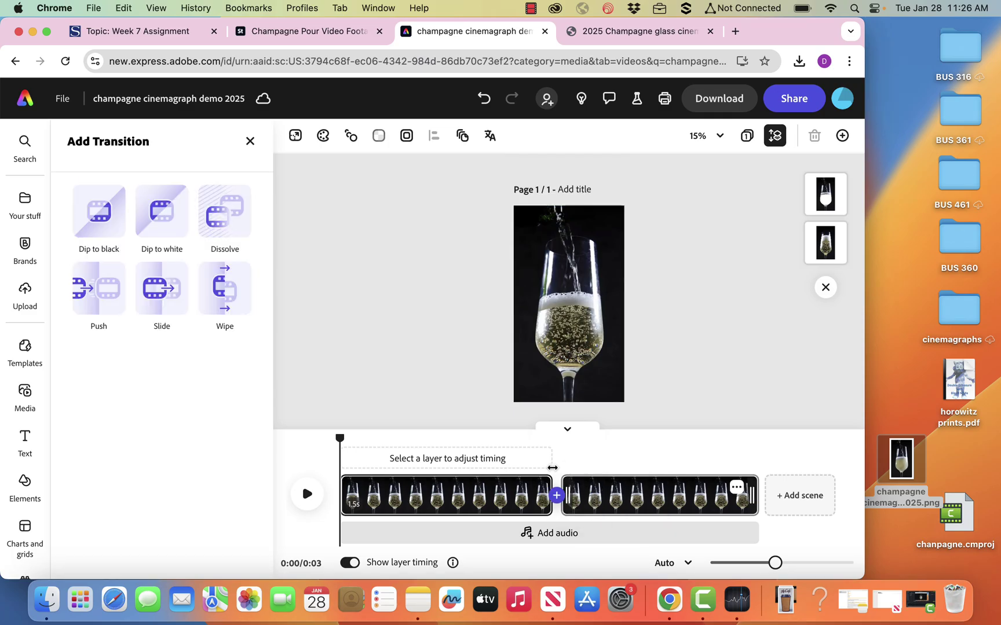
left_click(234, 225)
left_click_drag(107, 308, 70, 310)
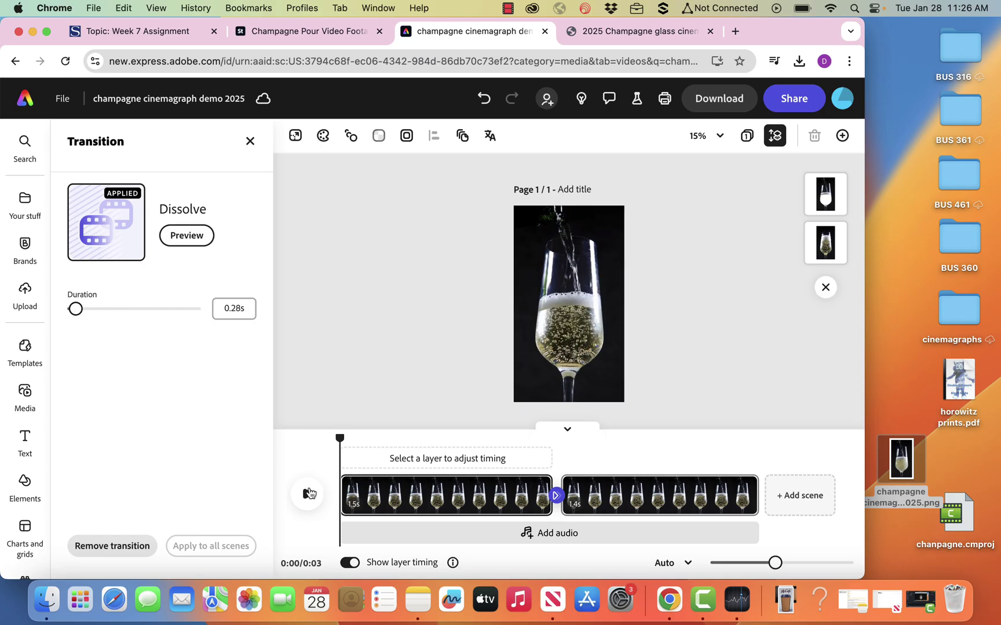
left_click(308, 494)
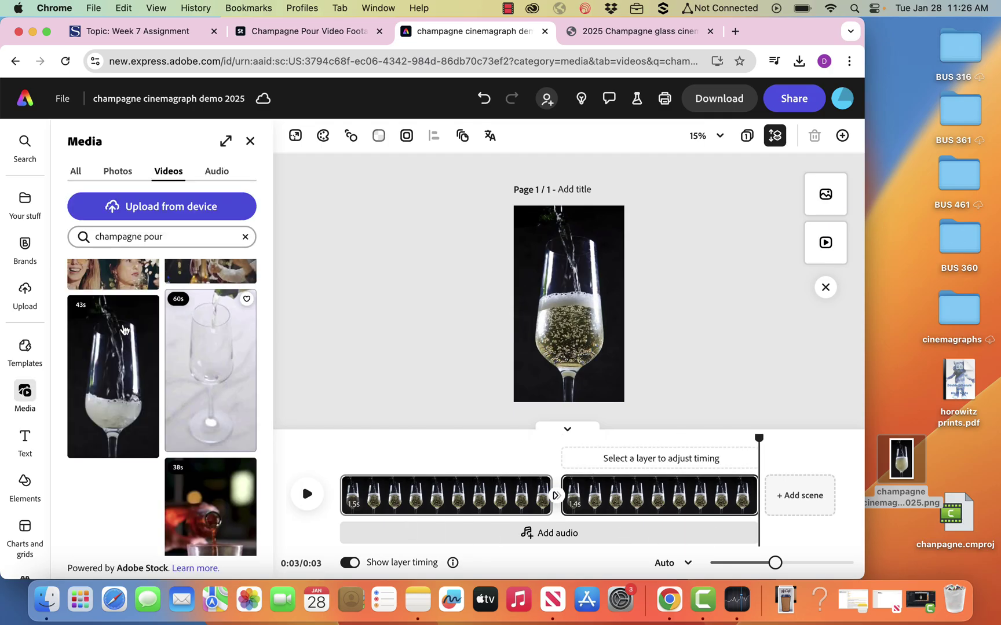
- Set the Dissolve transition's duration between the two scenes to 0.73 s and play the clip from the start
left_click_drag(104, 291, 557, 493)
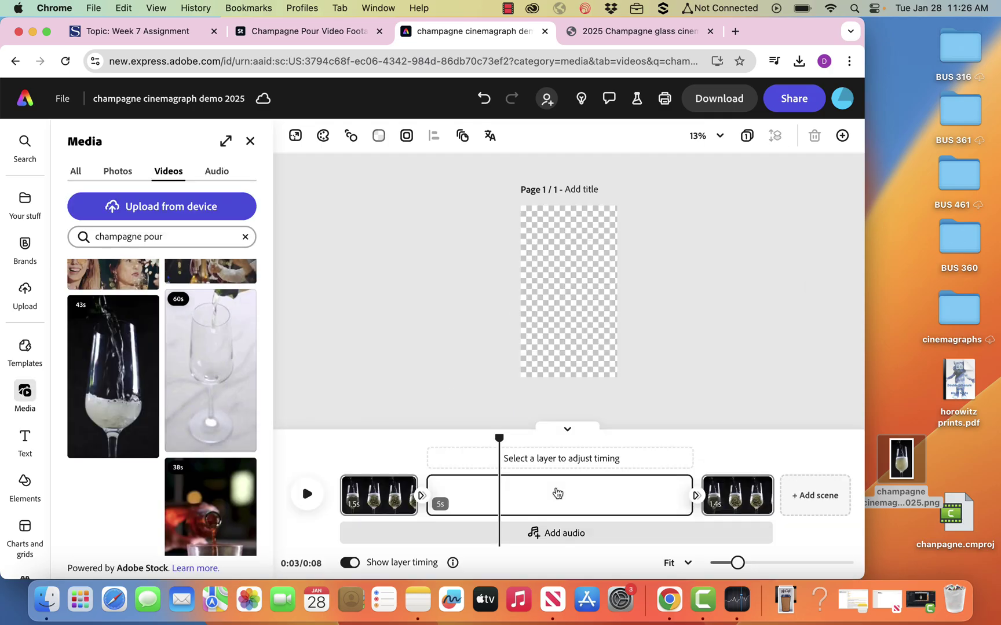
key("super+z")
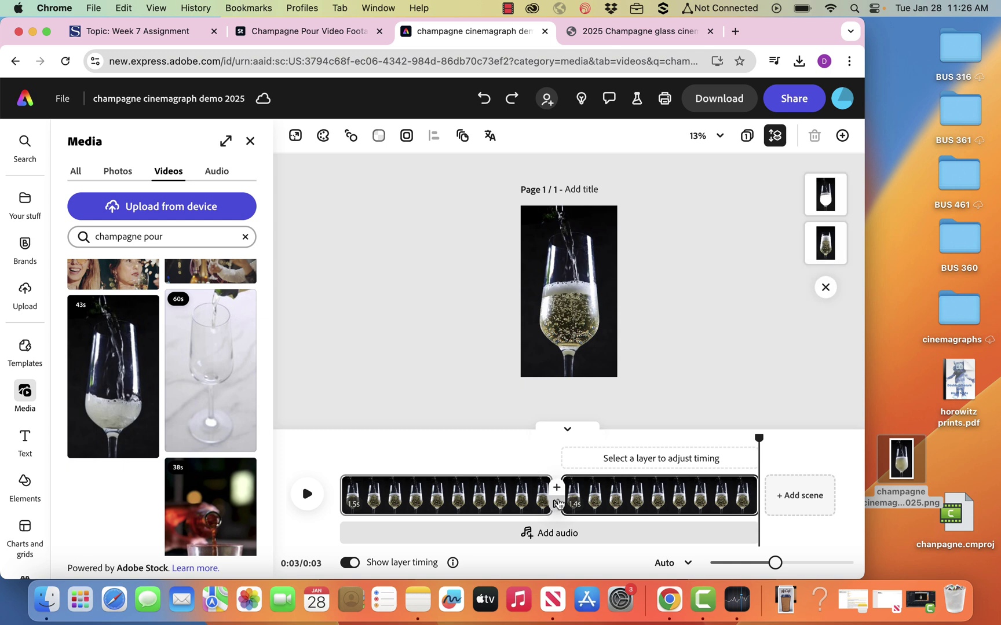
left_click(558, 506)
mouse_move(76, 309)
left_mouse_down()
mouse_move(104, 312)
mouse_move(91, 313)
left_mouse_up()
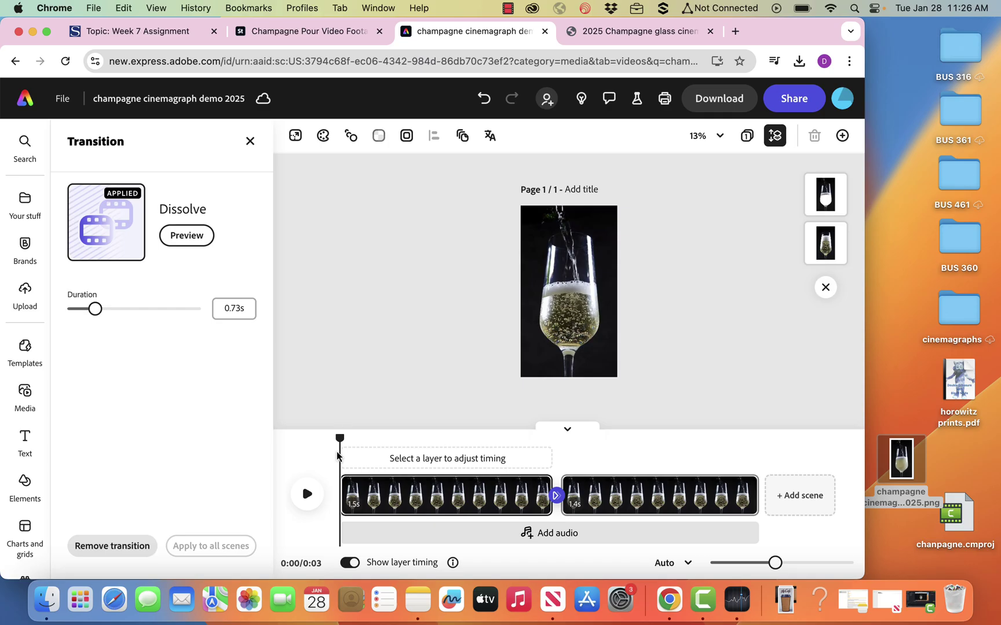
left_click(308, 496)
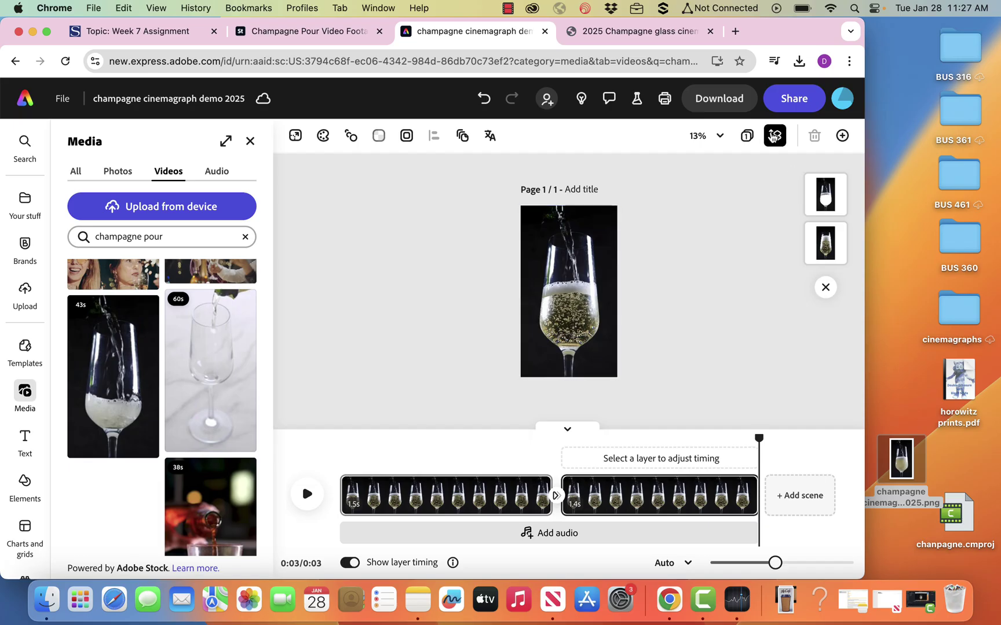
- Download the cinemagraph as an MP4 at 1080p and place a copy of the file on the desktop
left_click(733, 104)
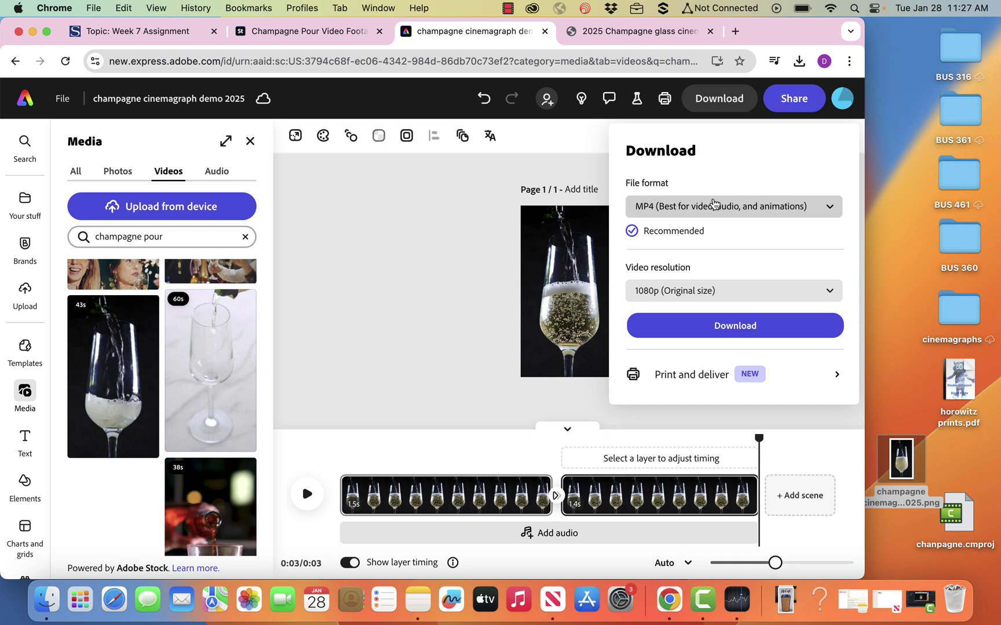
left_click(715, 203)
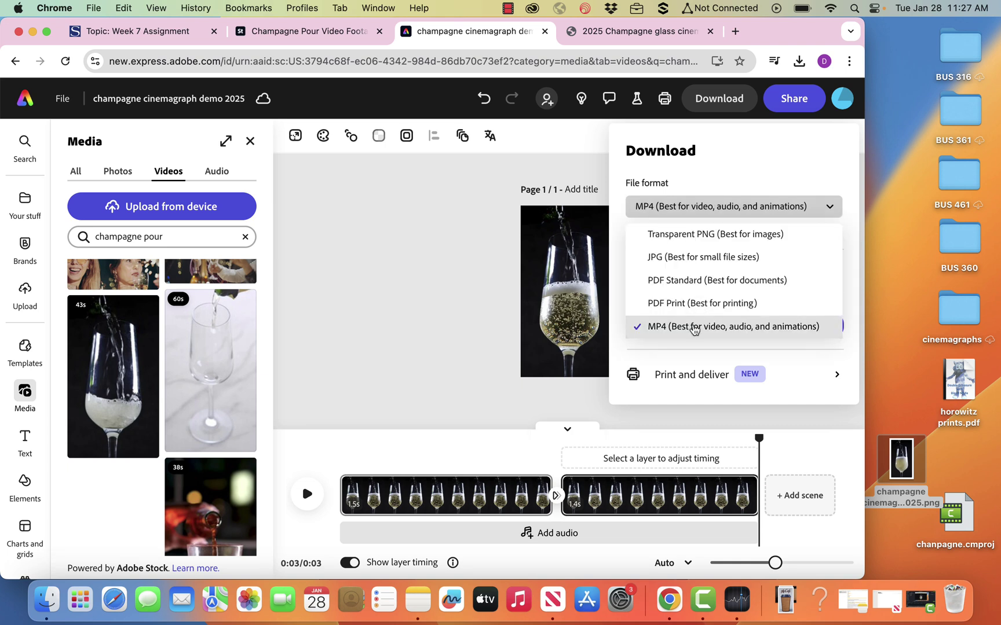
left_click(694, 328)
left_click(733, 326)
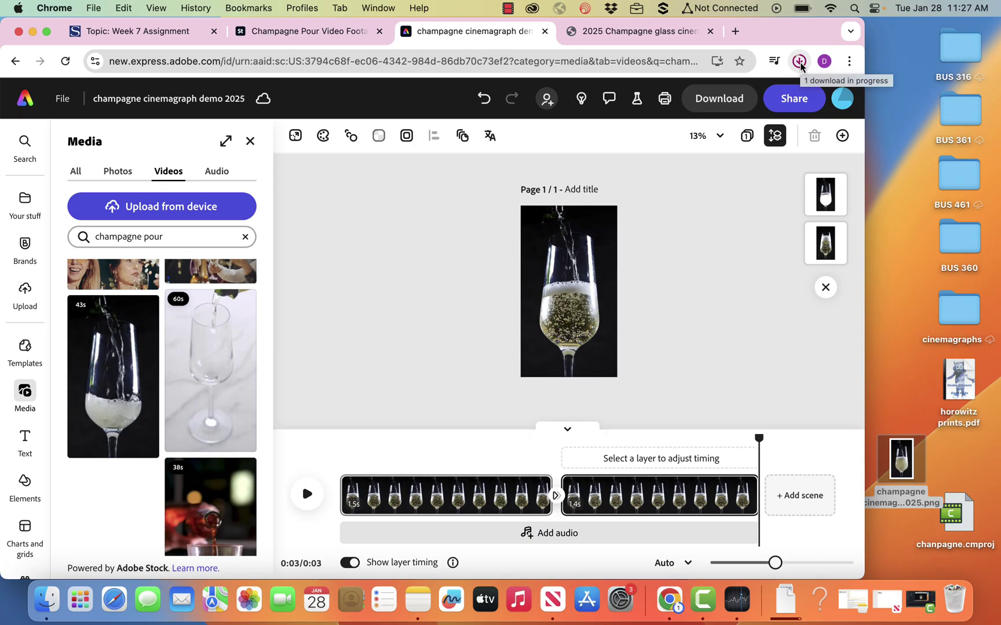
left_click(799, 61)
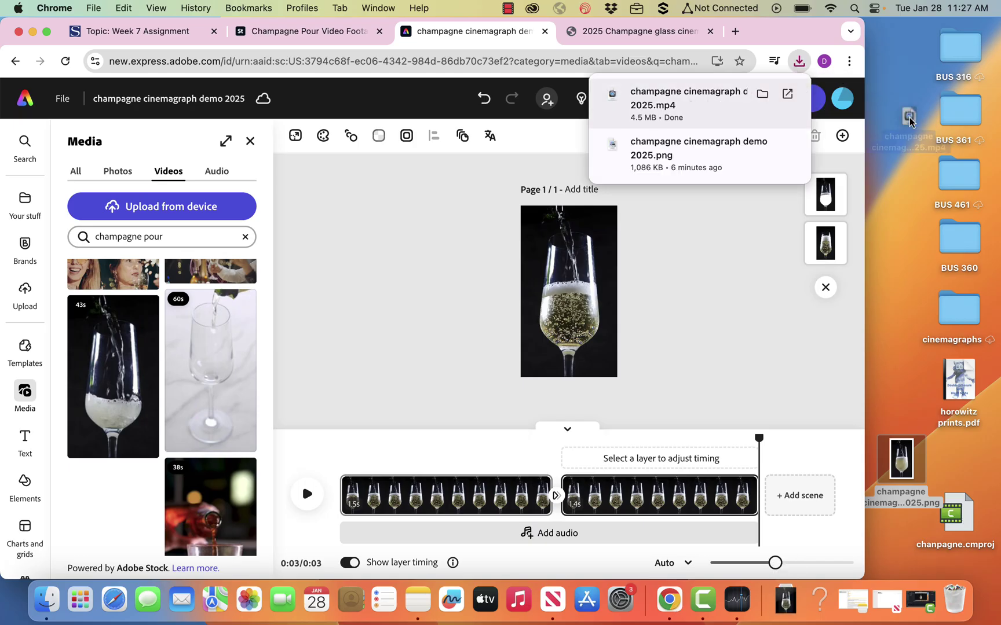
left_click_drag(909, 122, 909, 122)
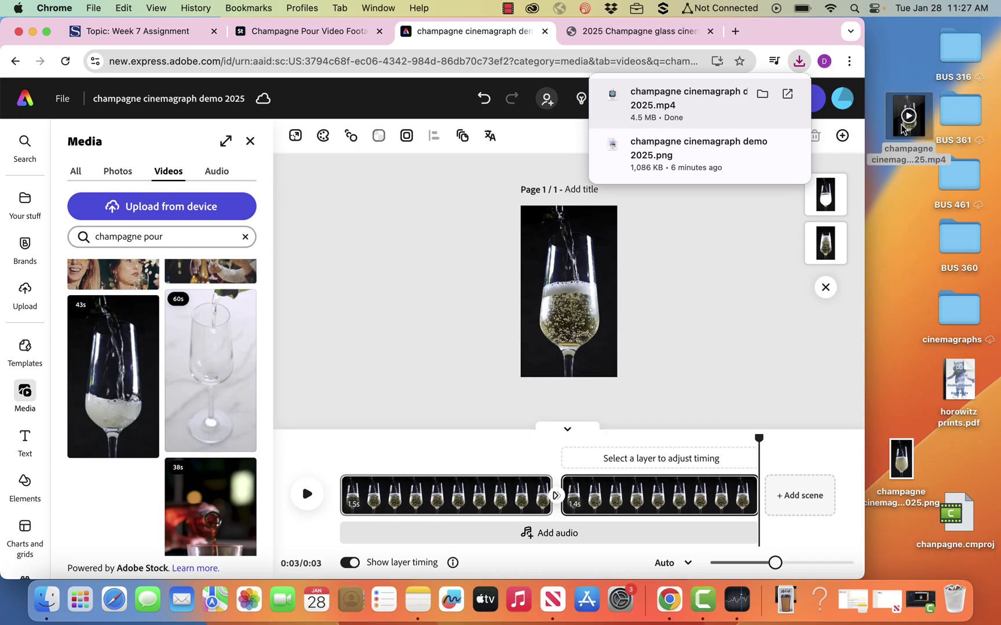
left_click(735, 266)
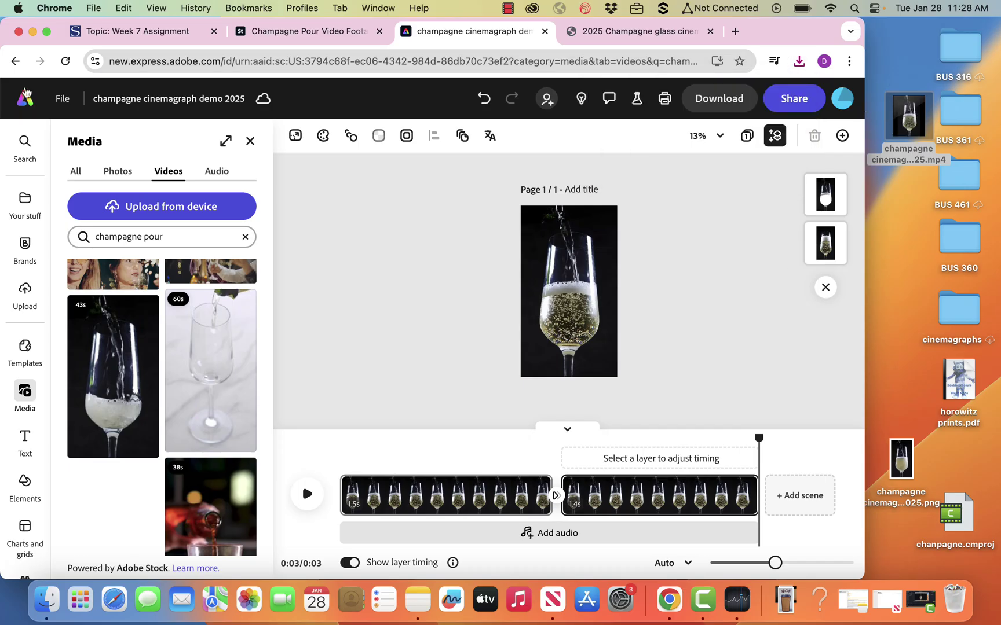
- Convert the desktop MP4 with the Convert to GIF quick action and download it at medium quality in Portrait (9:16) layout
left_click(25, 98)
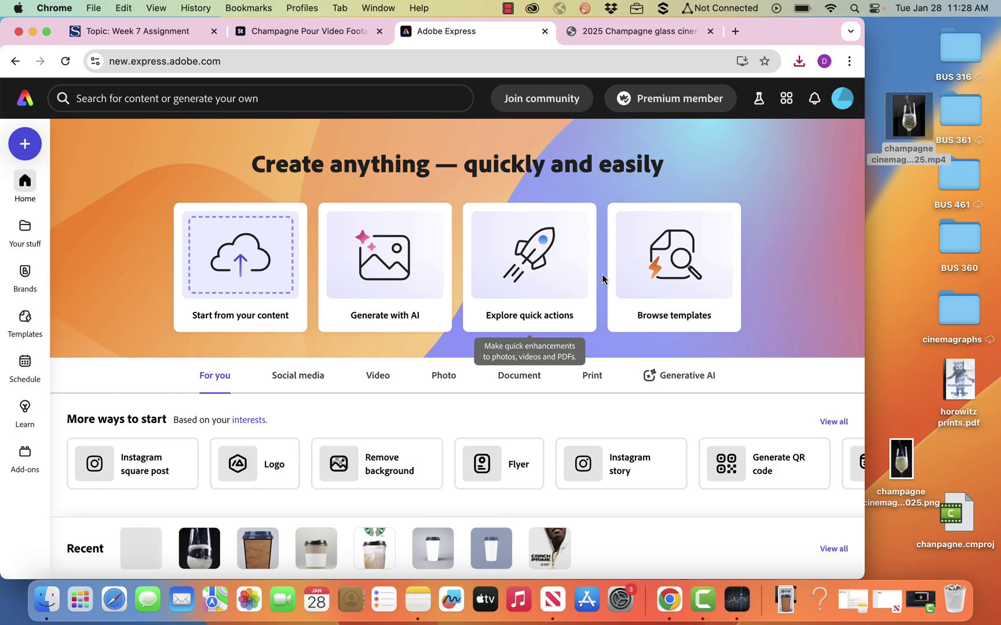
left_click(533, 273)
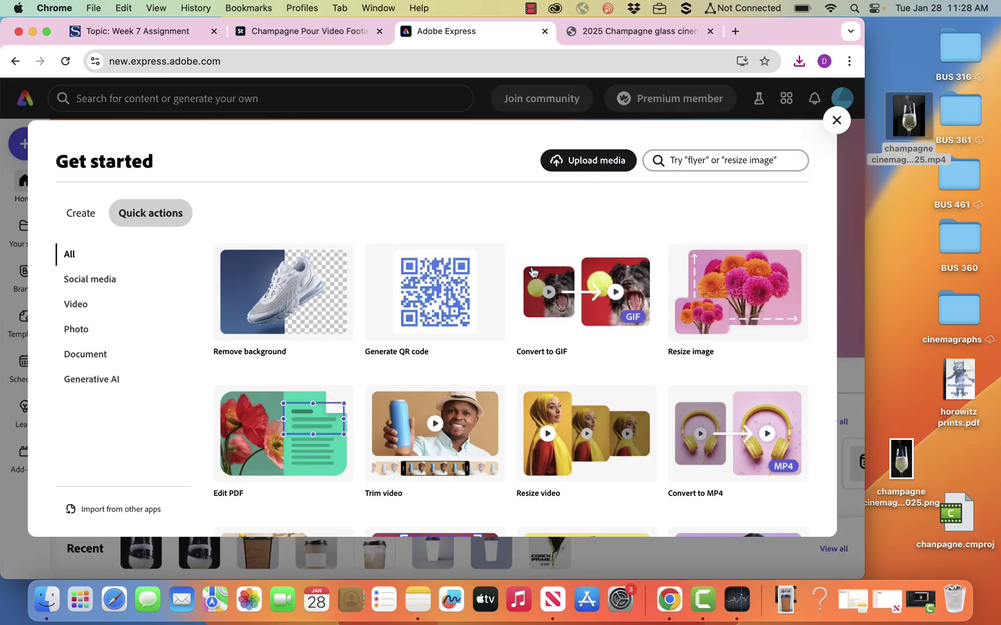
left_click(626, 297)
left_click_drag(925, 126, 465, 283)
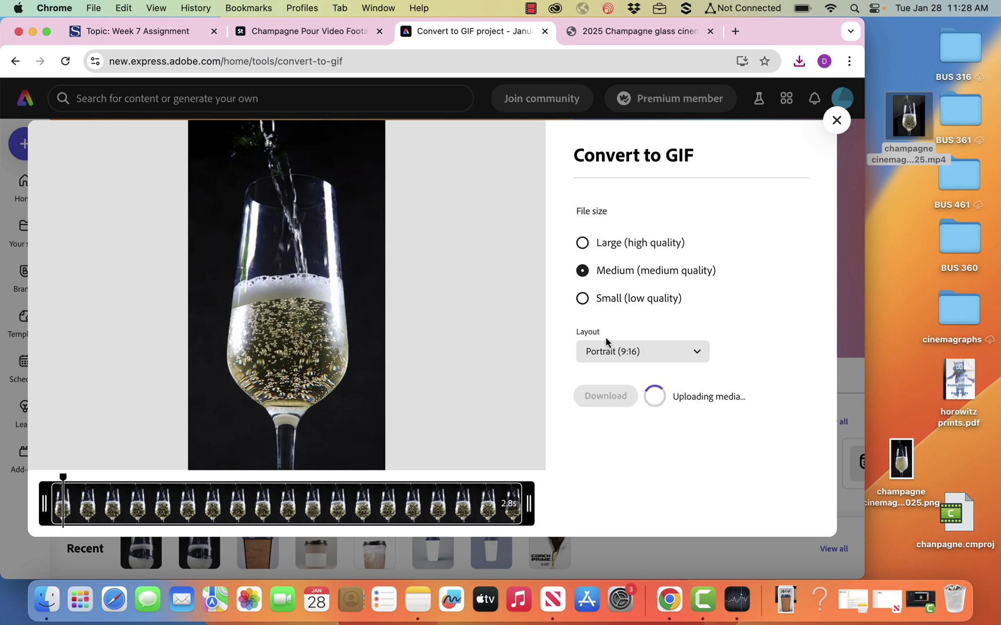
left_click(615, 397)
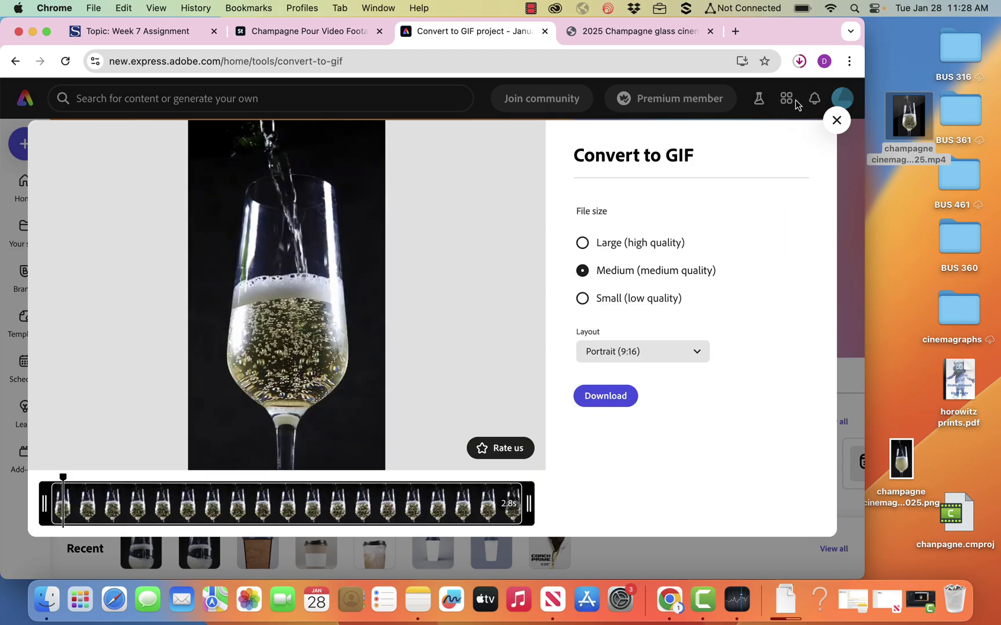
- Place the downloaded GIF on the desktop and open it in the browser to play the cinemagraph
left_click(799, 62)
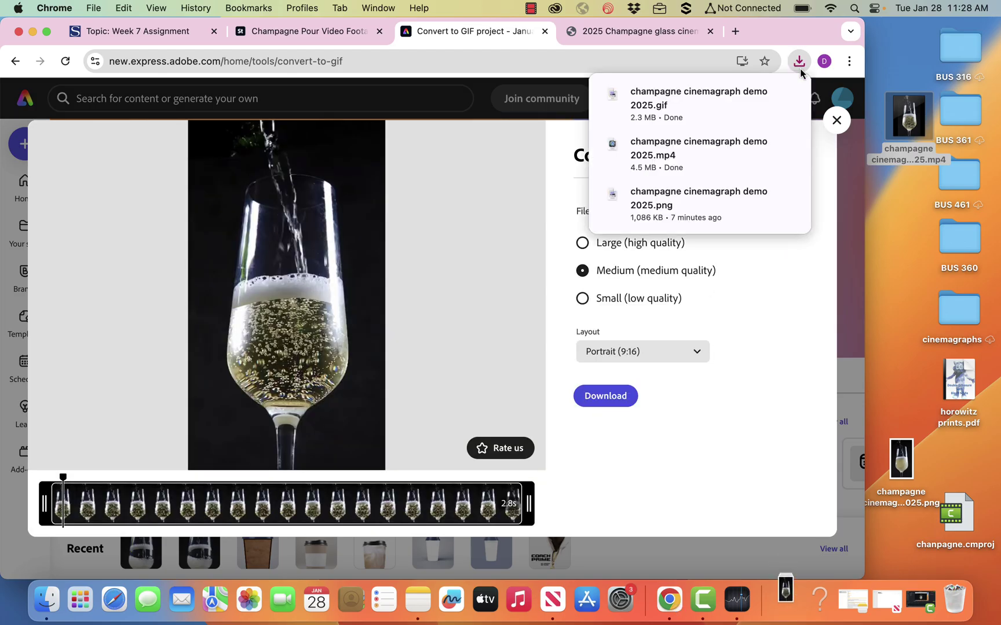
left_click_drag(684, 102, 906, 201)
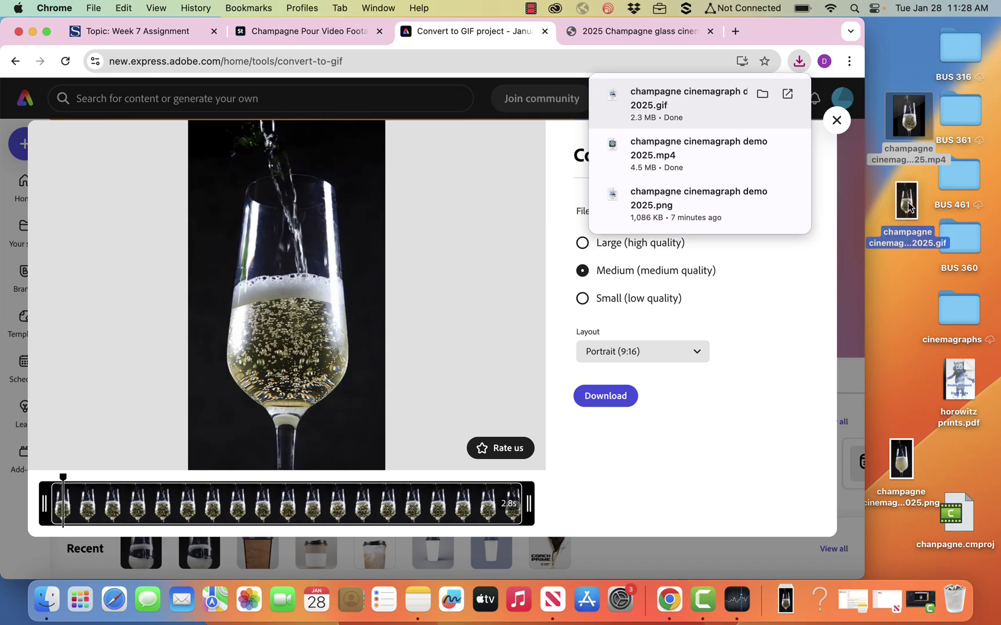
left_click(735, 31)
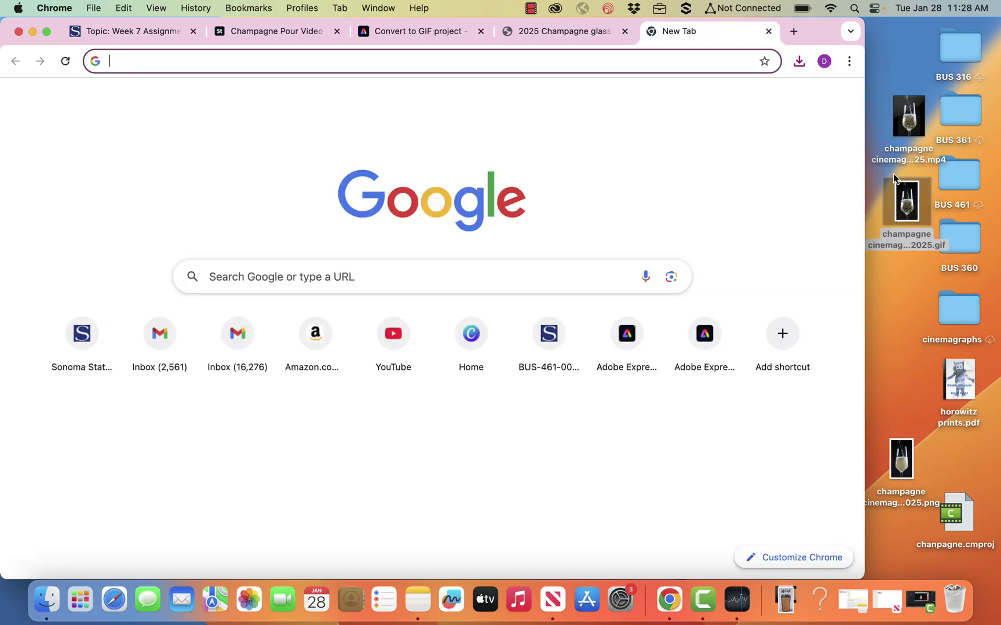
left_click_drag(907, 198, 673, 165)
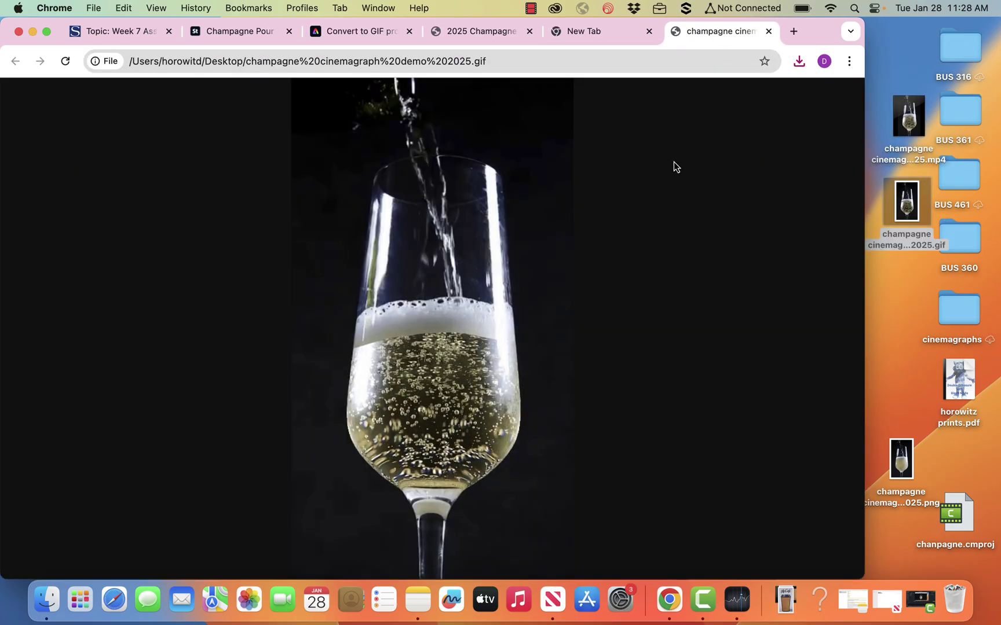